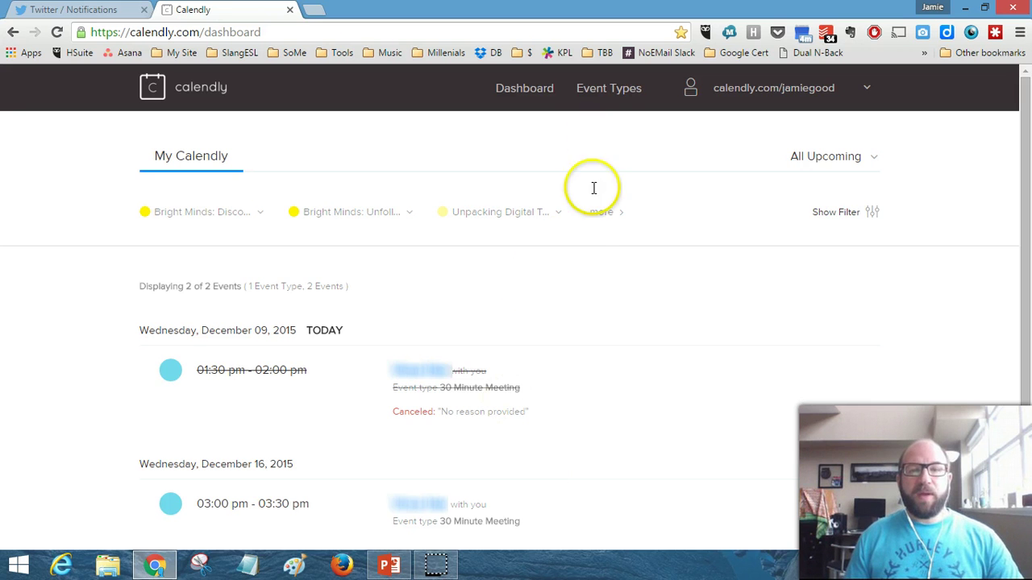
- Open the list of event types and view the public booking page of the 15 Minute Call
left_click(596, 91)
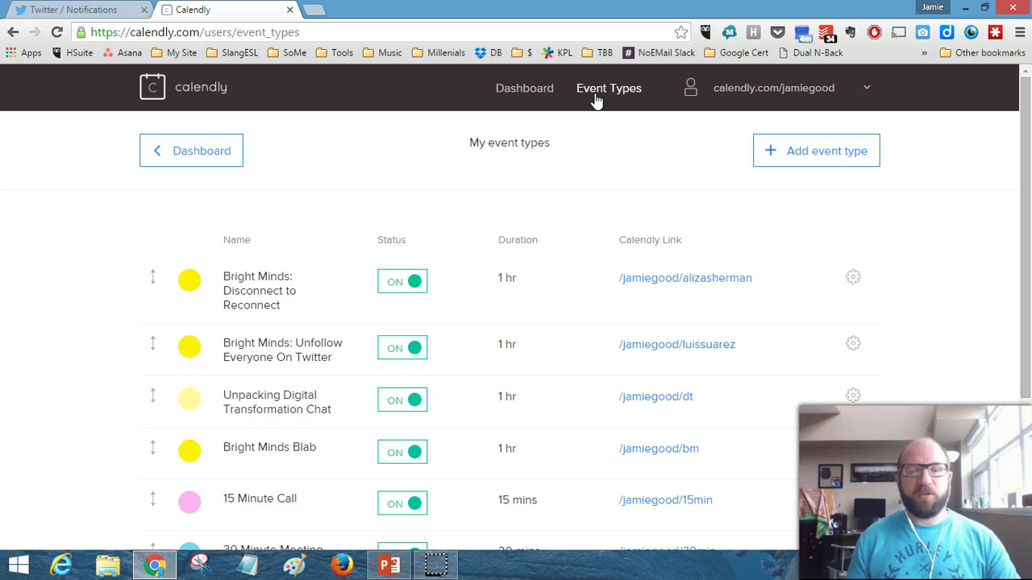
left_click_drag(1023, 134, 1028, 284)
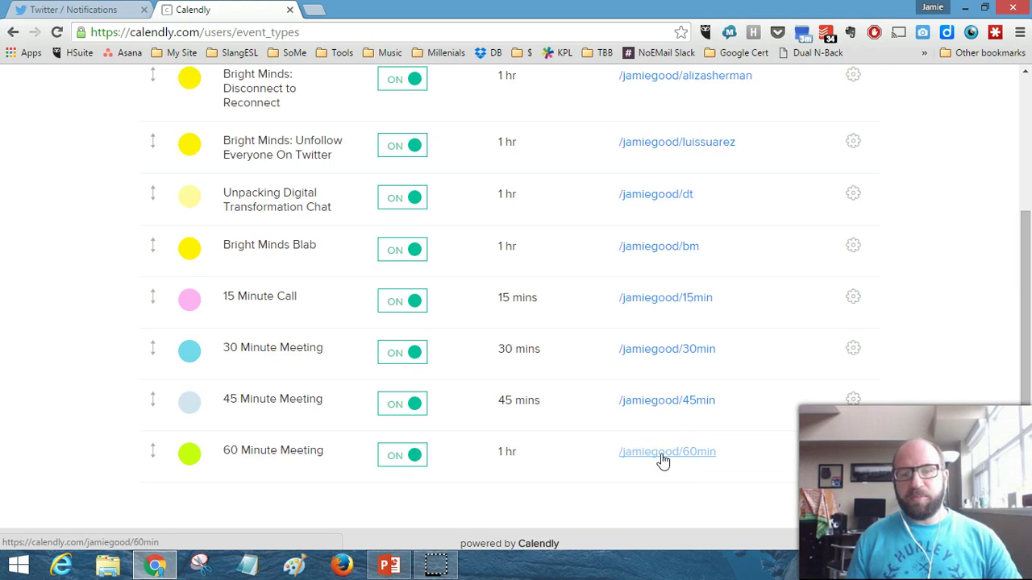
left_click(658, 303)
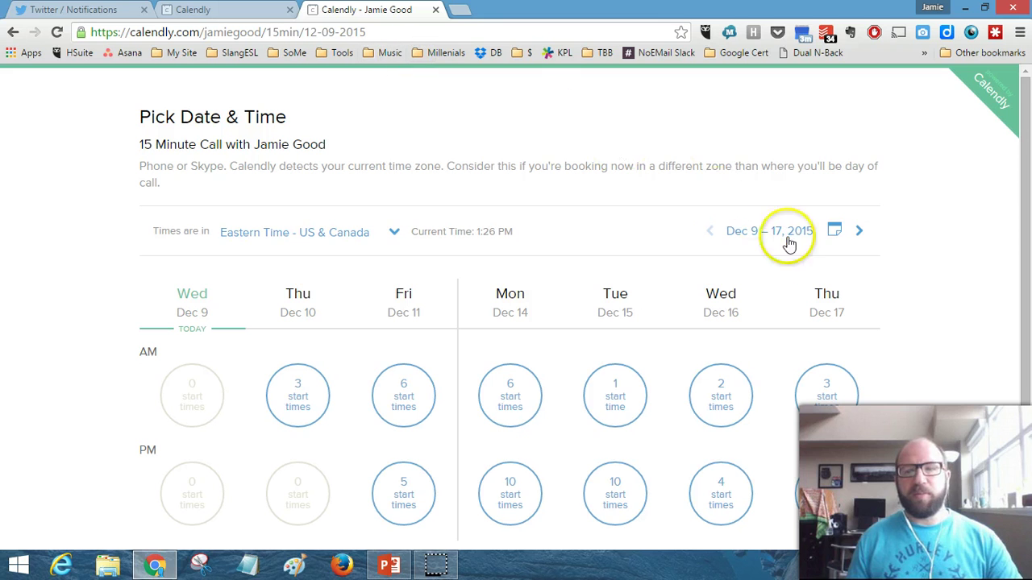
scroll(934, 347, "down", 1)
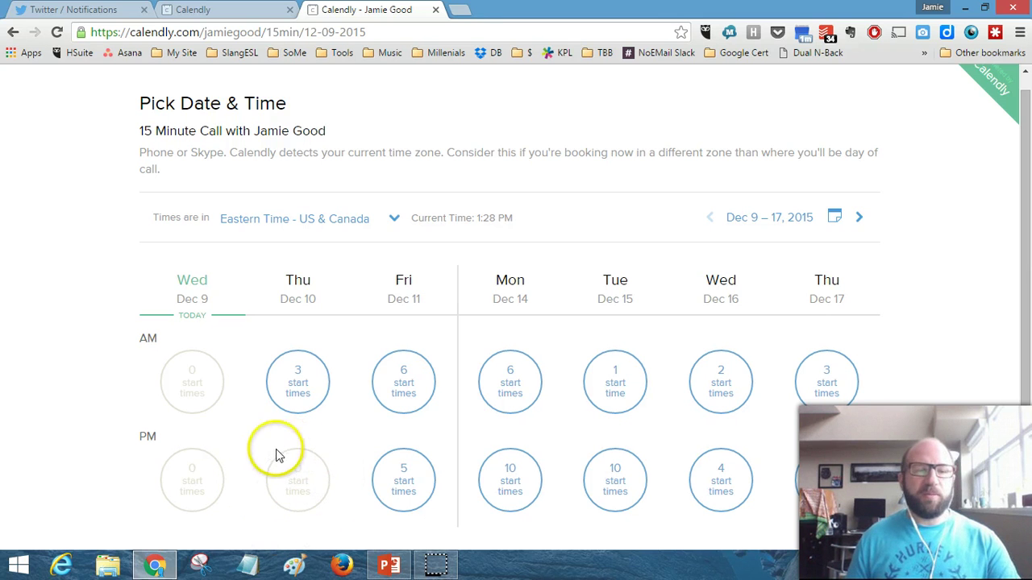
- Preview a booking at 10:30 am on Thursday, December 10, up to its details form, and close the booking page
left_click(317, 487)
left_click(285, 396)
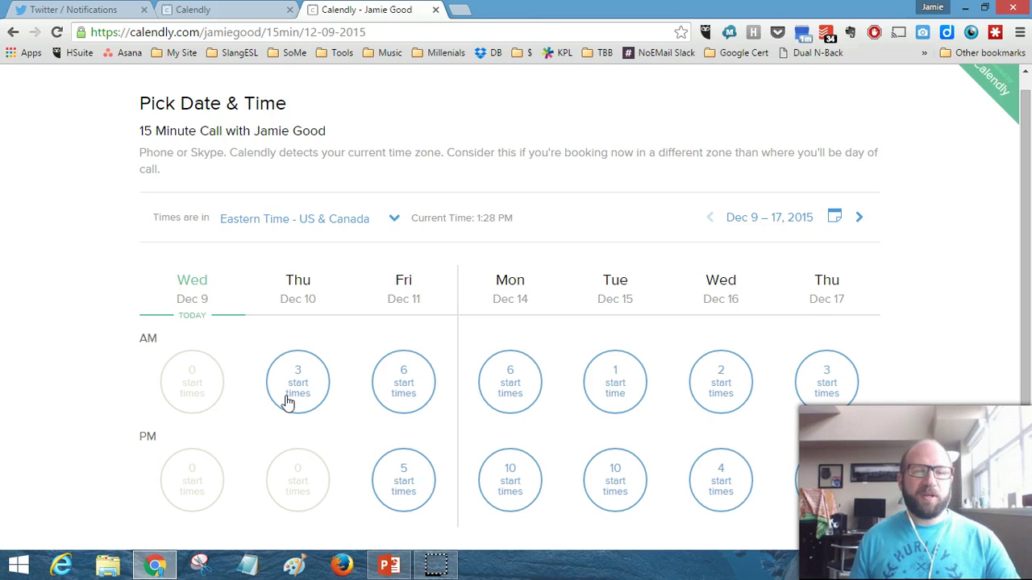
left_click(286, 398)
left_click(295, 273)
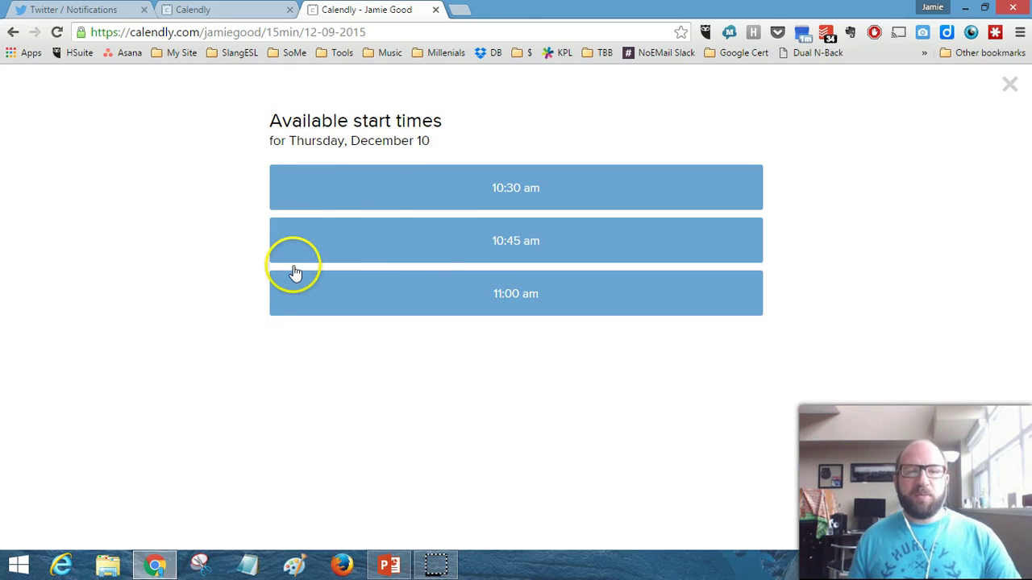
left_click(431, 196)
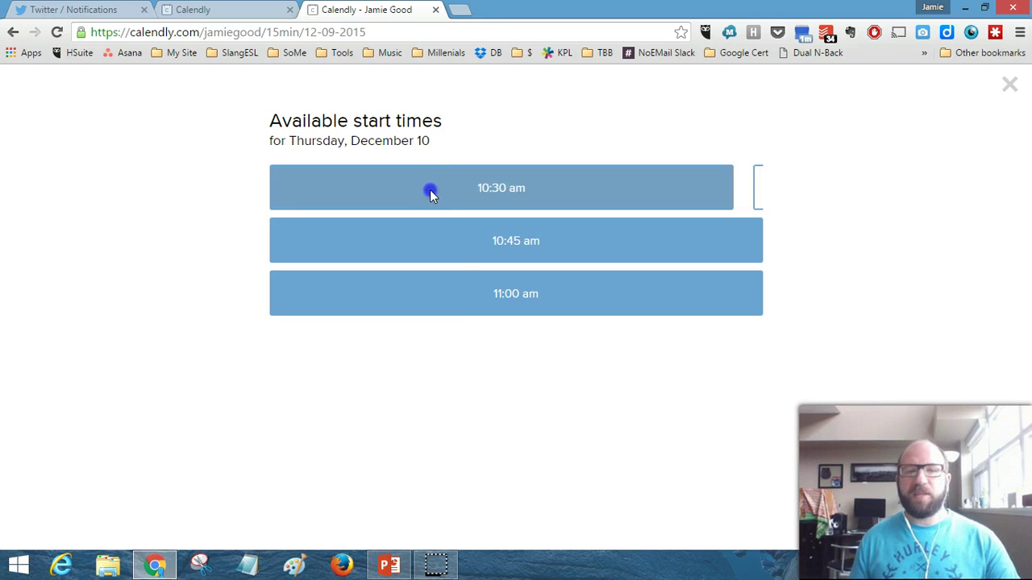
left_click(587, 198)
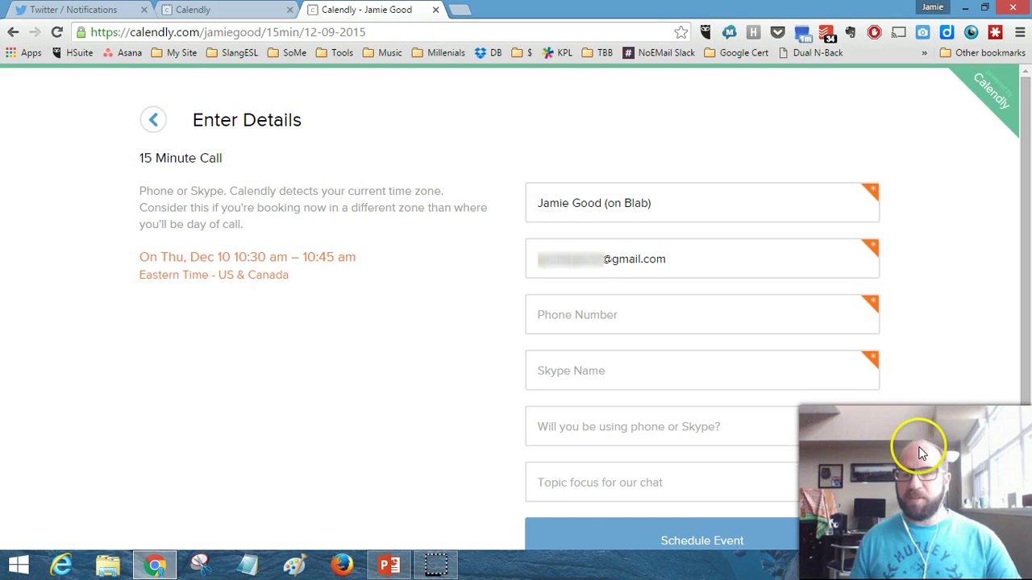
scroll(898, 427, "down", 1)
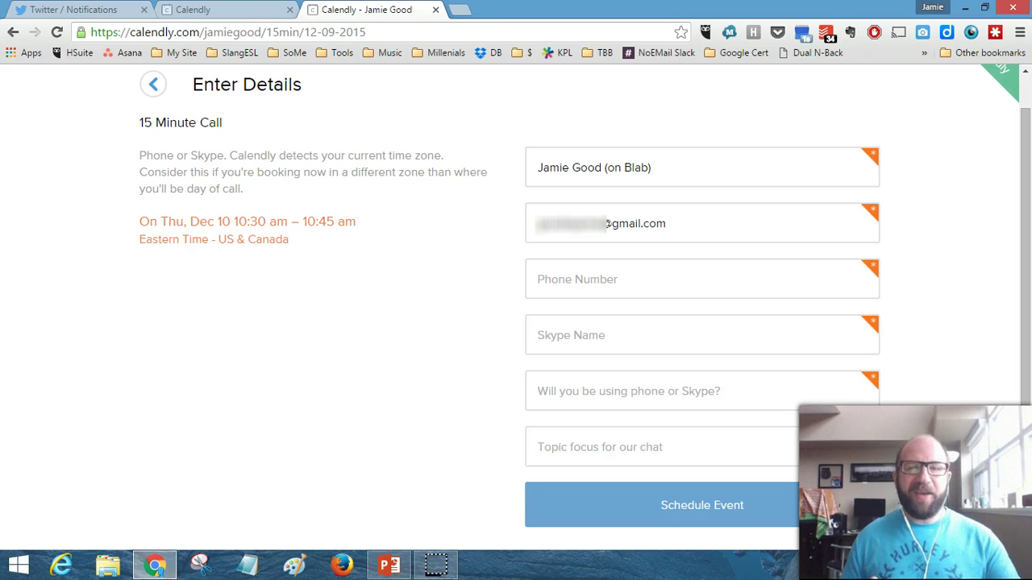
left_click(153, 85)
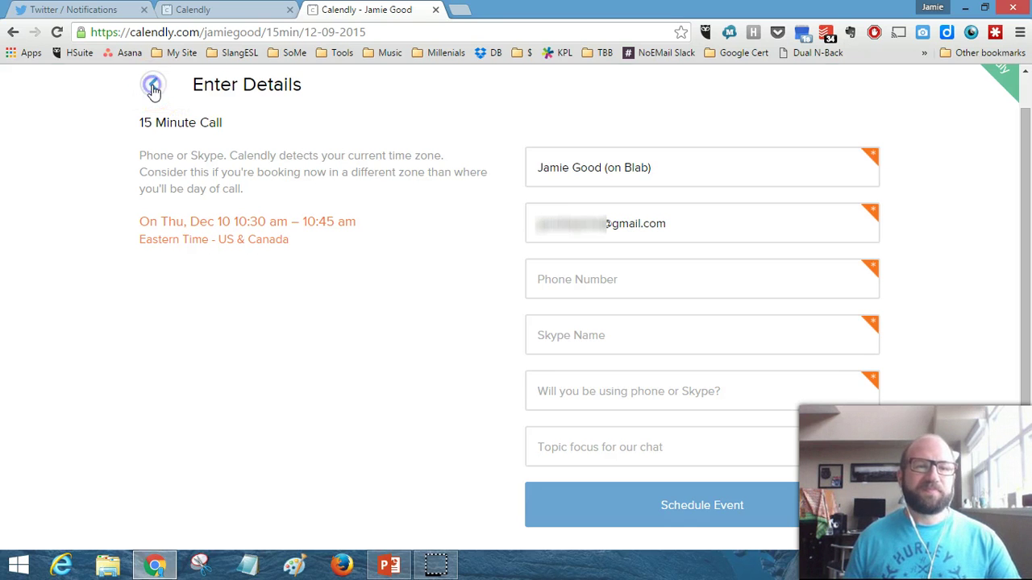
left_click(436, 10)
left_click(633, 298)
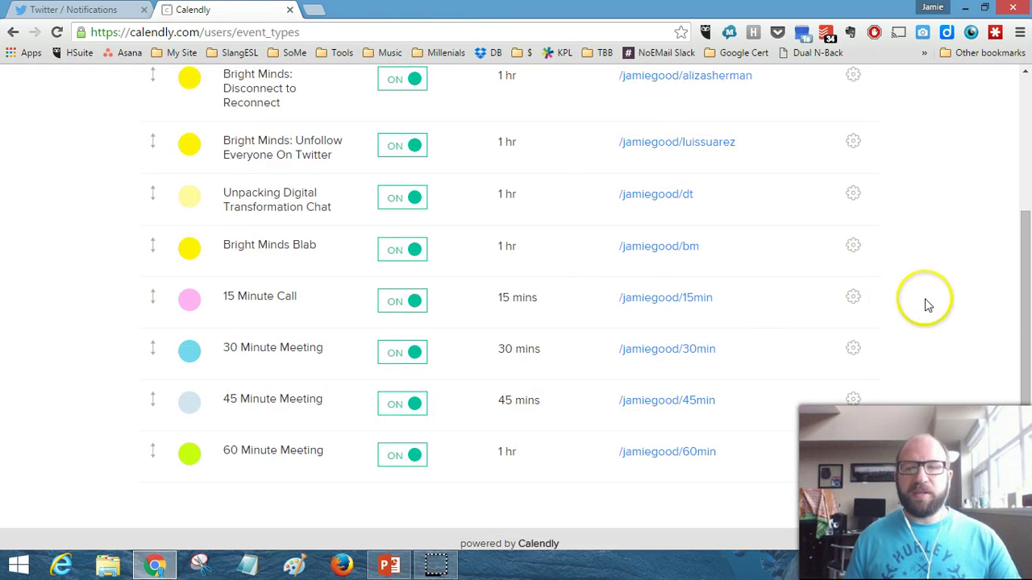
- Add a new event type of the One-on-One kind
scroll(924, 304, "up", 2)
scroll(927, 305, "up", 1)
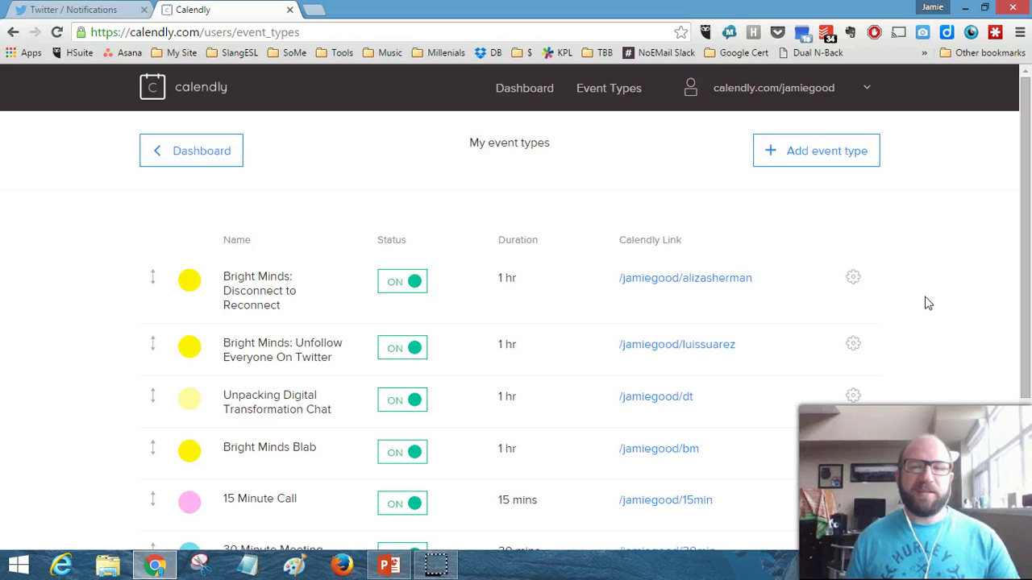
left_click(803, 156)
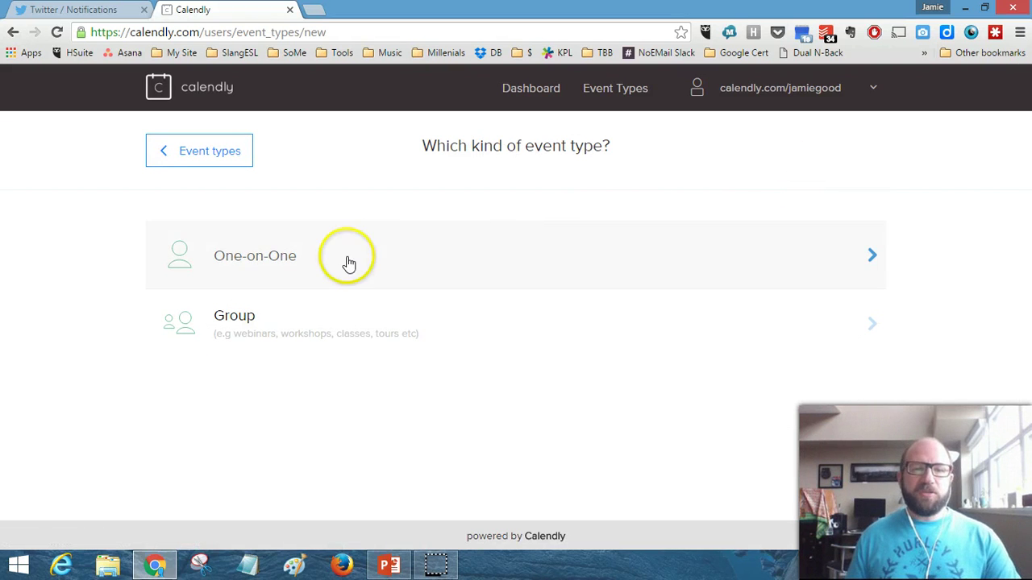
left_click(385, 324)
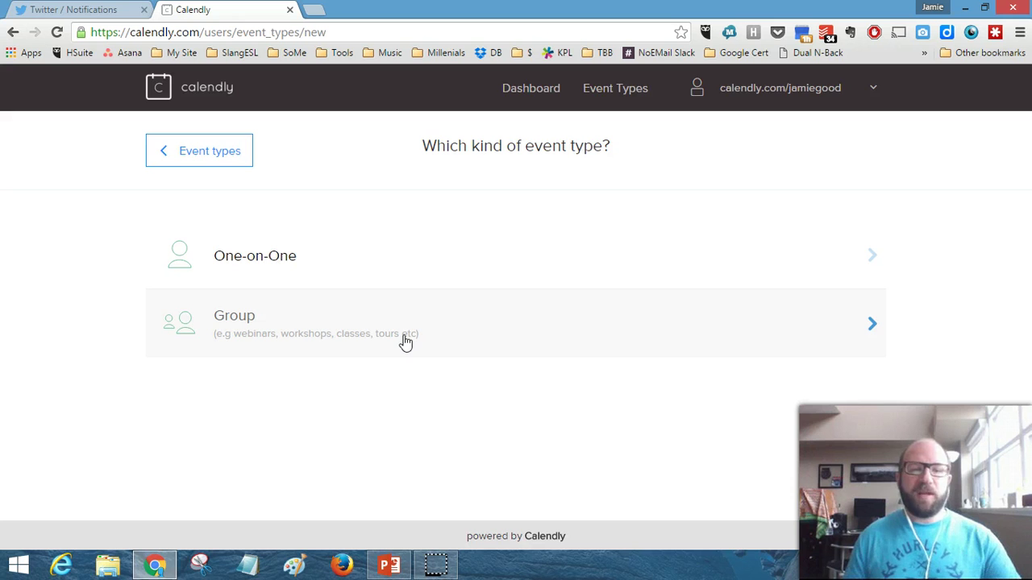
left_click(431, 256)
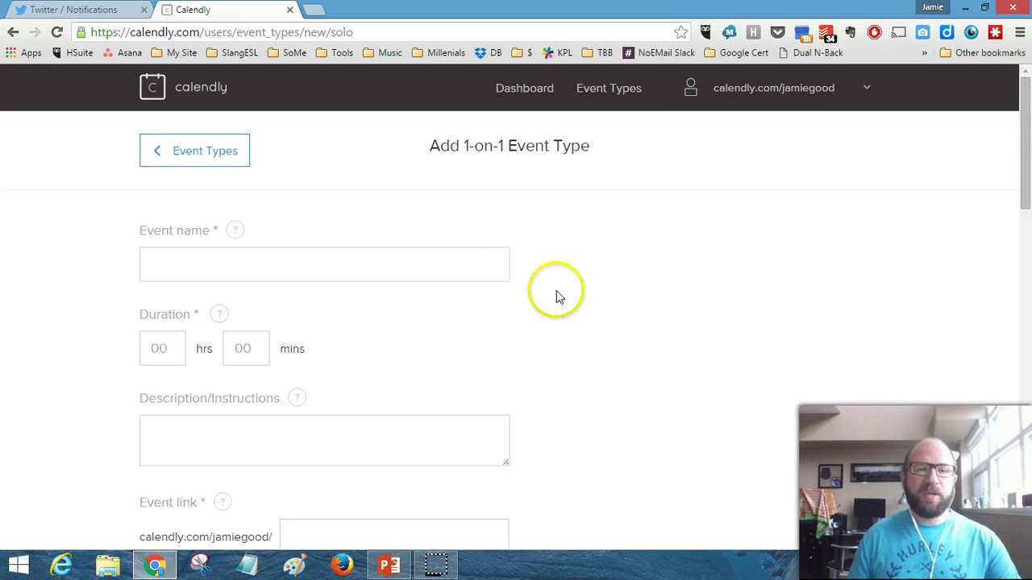
- Name the event type "20 min phone call" and set its duration to 20 minutes
left_click(309, 270)
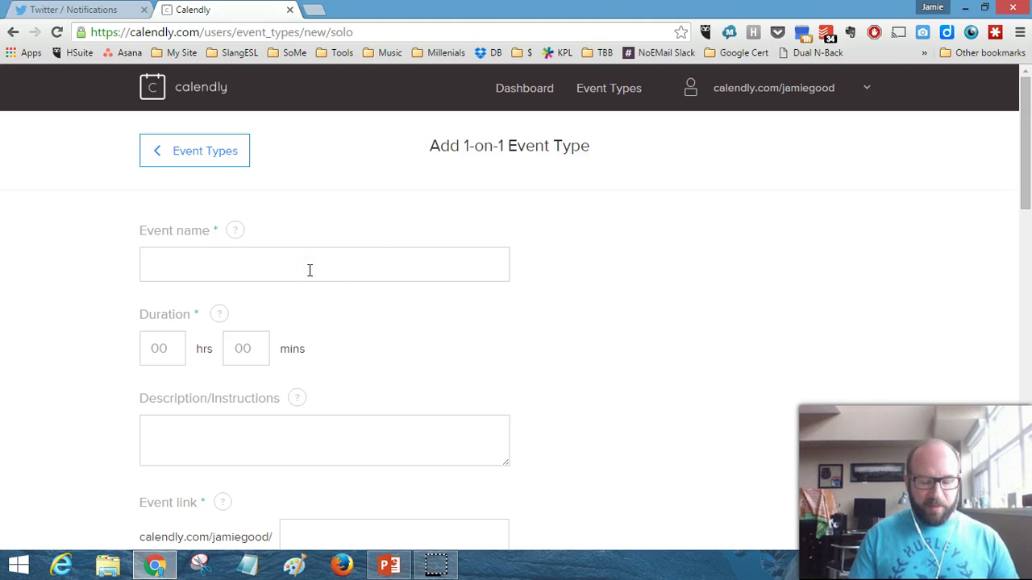
type("20 min")
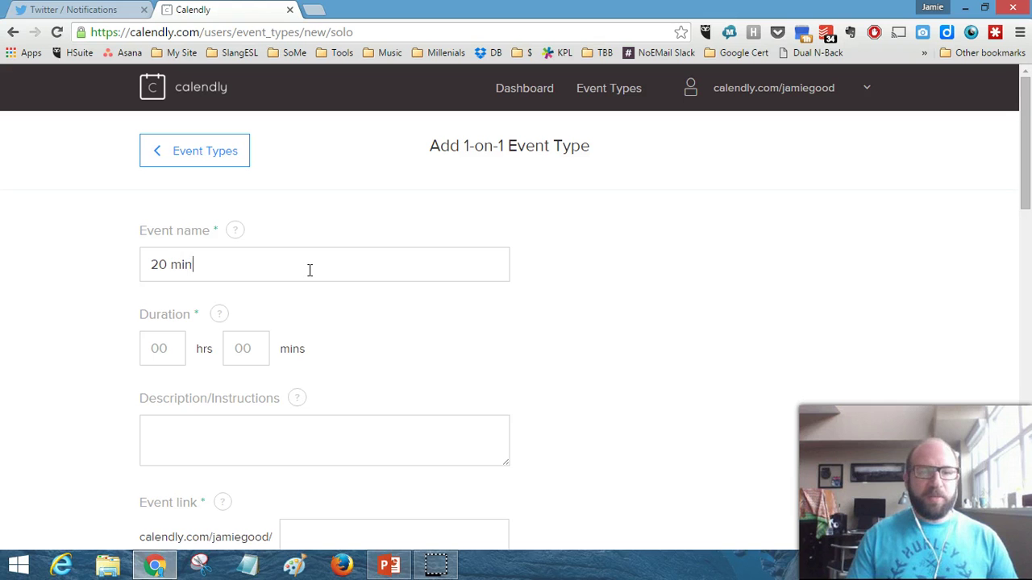
type(" phone call")
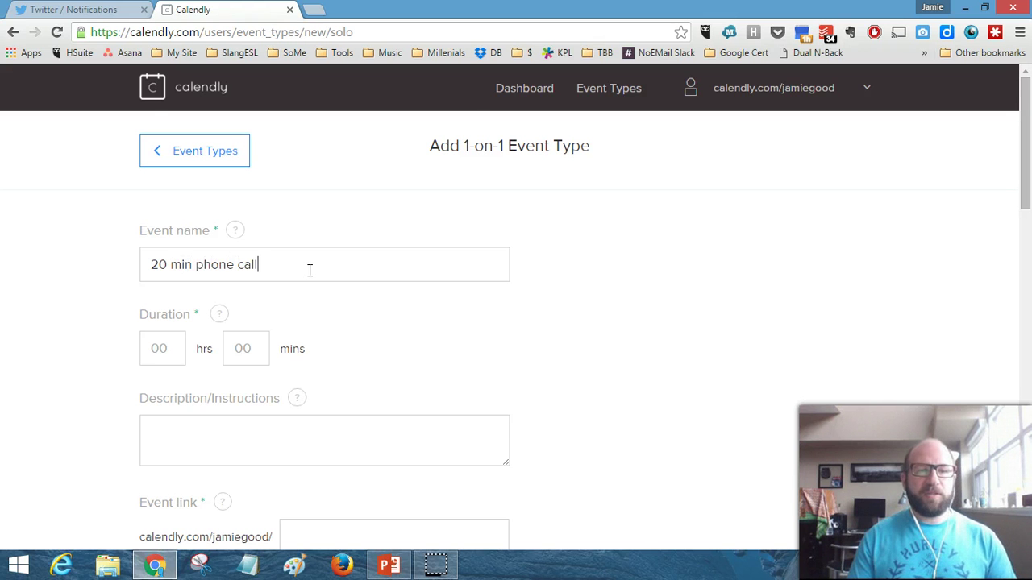
scroll(389, 312, "down", 1)
left_click(181, 277)
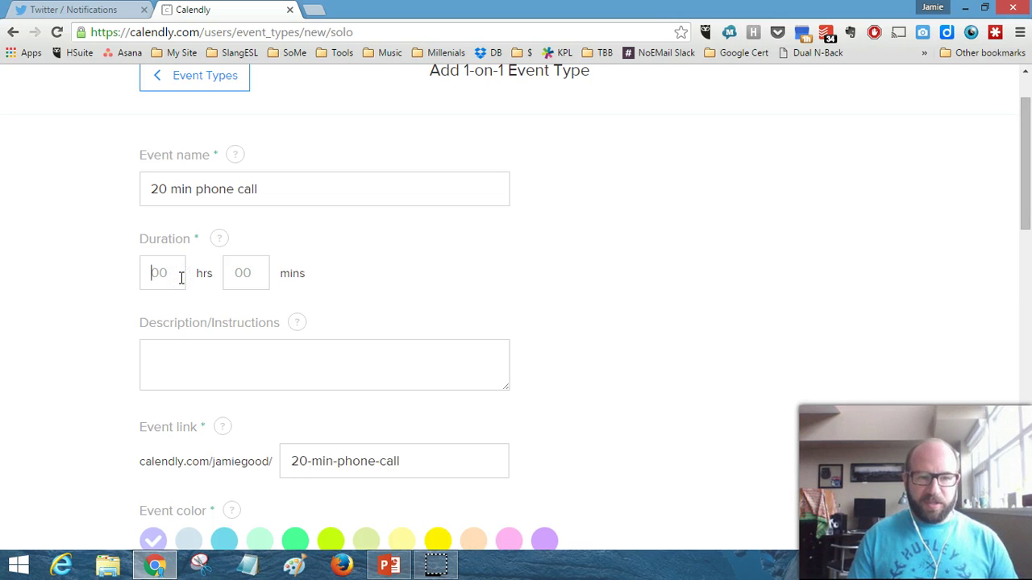
left_click(242, 272)
type("20")
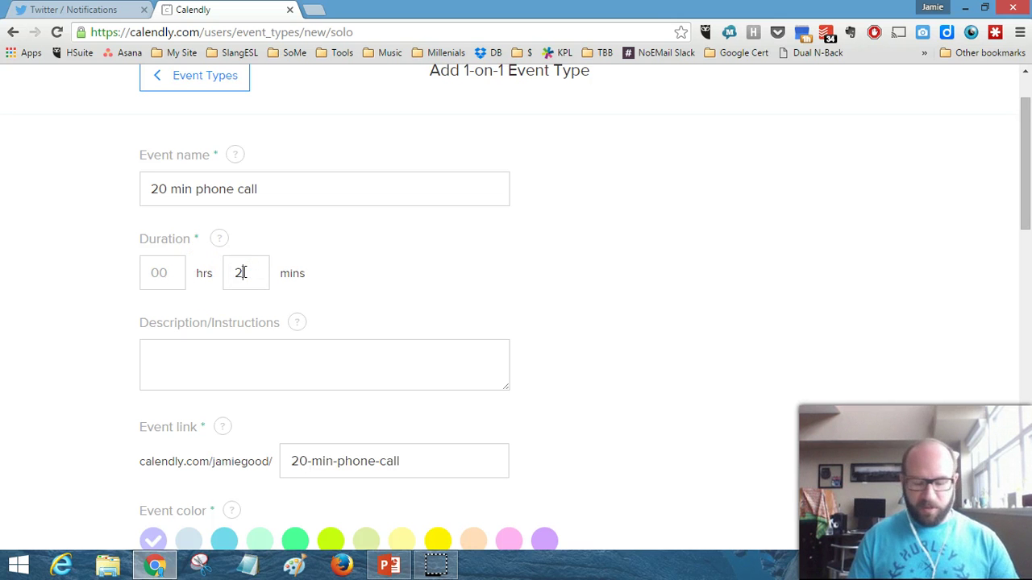
- Enter "Please consider time zone" as the event's description and instructions
scroll(289, 290, "down", 1)
left_click(423, 292)
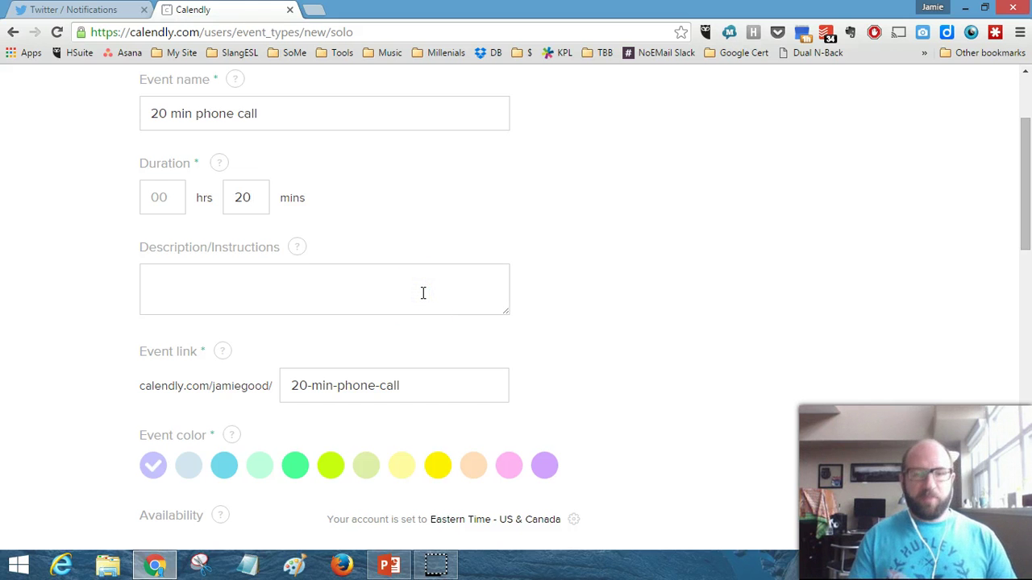
type("Please consider ti")
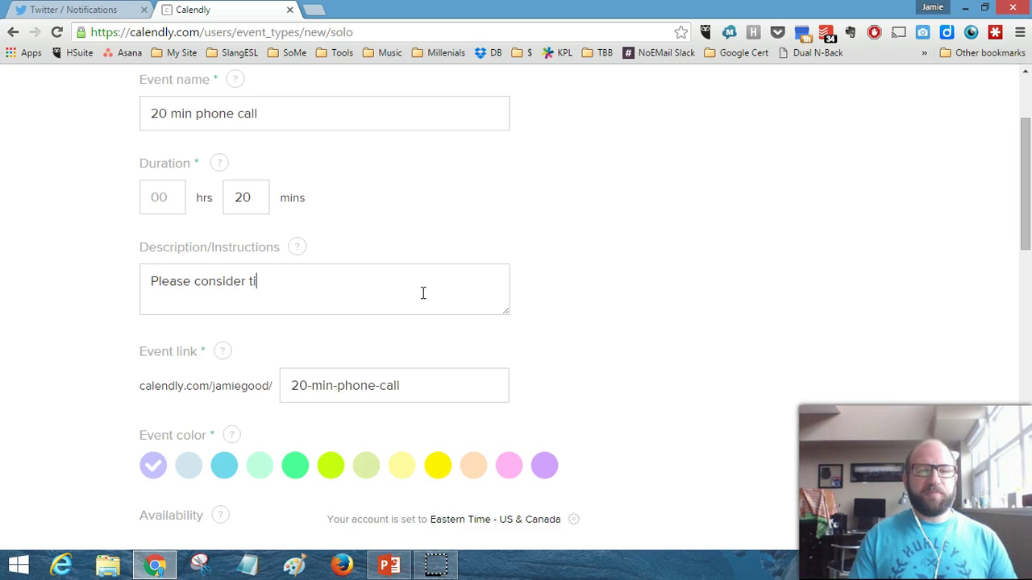
type("me zone")
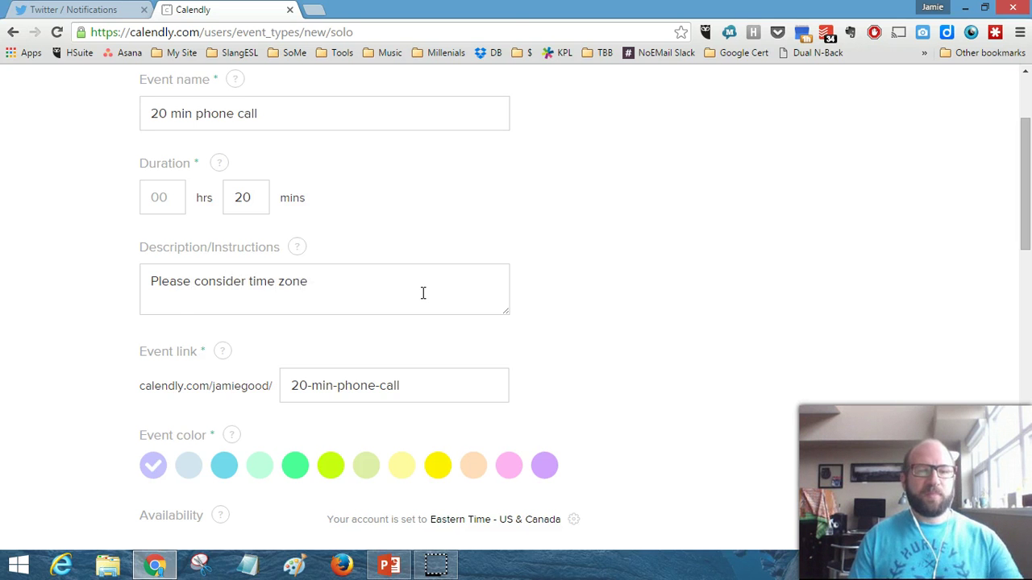
- Replace the suggested ending of the event link with "20min"
scroll(548, 308, "down", 1)
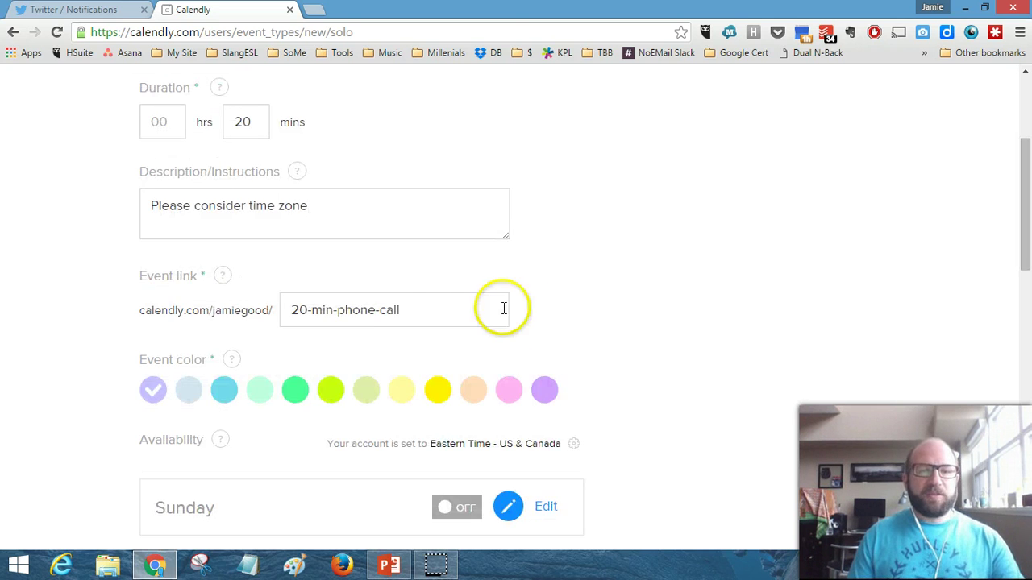
left_click(416, 313)
key("BackSpace")
key("BackSpace")
key("BackSpace")
key("BackSpace")
key("BackSpace")
key("BackSpace")
key("BackSpace")
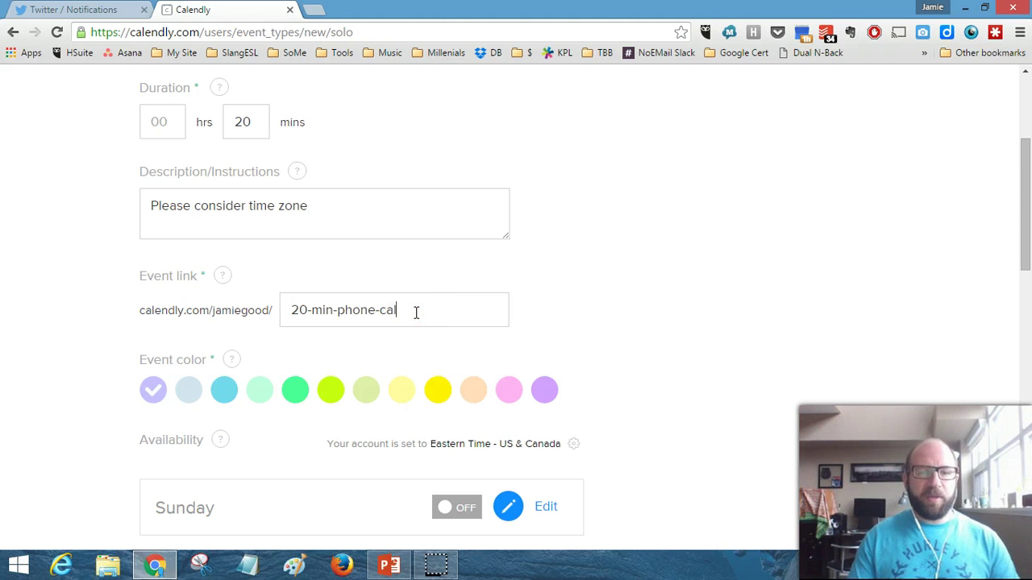
key("BackSpace")
key("BackSpace")
key("BackSpace")
key("BackSpace")
key("BackSpace")
key("BackSpace")
key("BackSpace")
key("BackSpace")
key("BackSpace")
key("BackSpace")
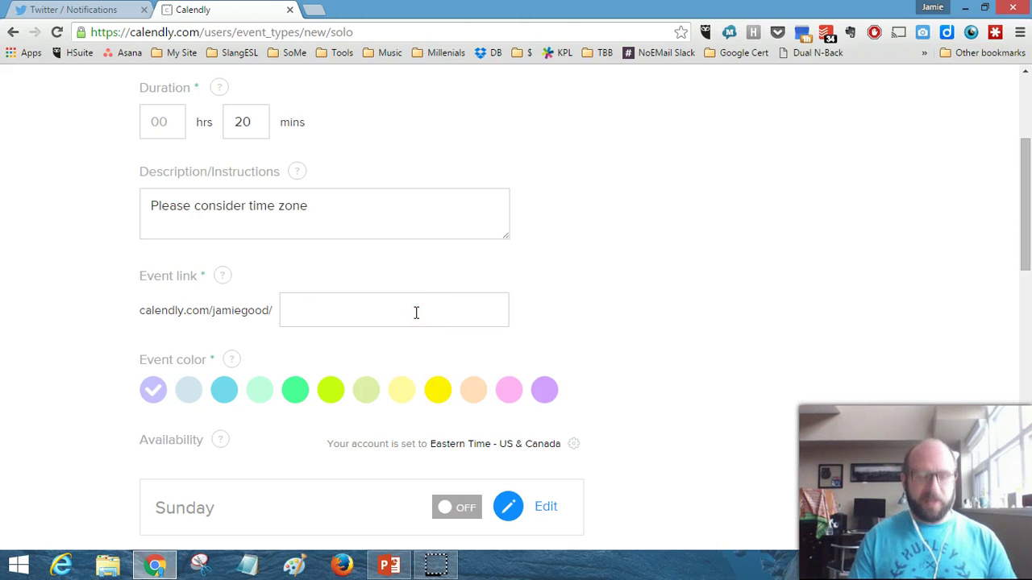
type("20min")
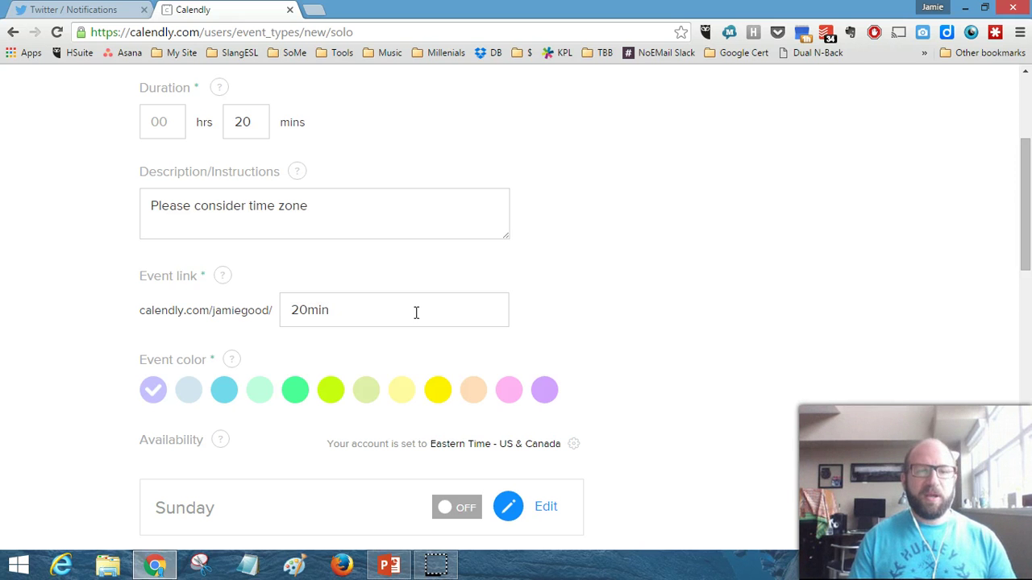
left_click(581, 326)
- Review the event color choices and weekly availability, and open Tuesday's settings to examine its start interval and hours
scroll(618, 327, "down", 1)
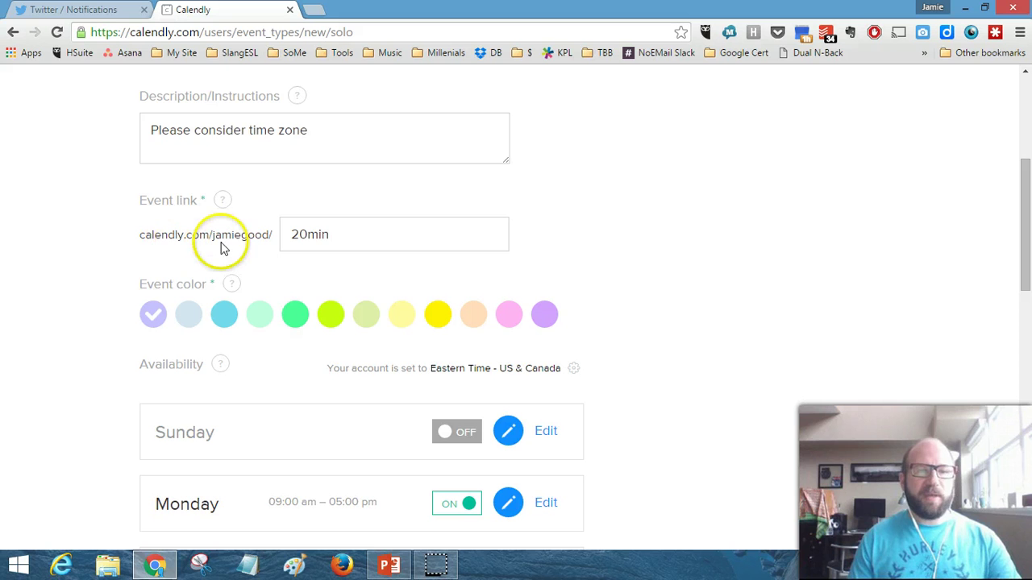
scroll(589, 282, "down", 1)
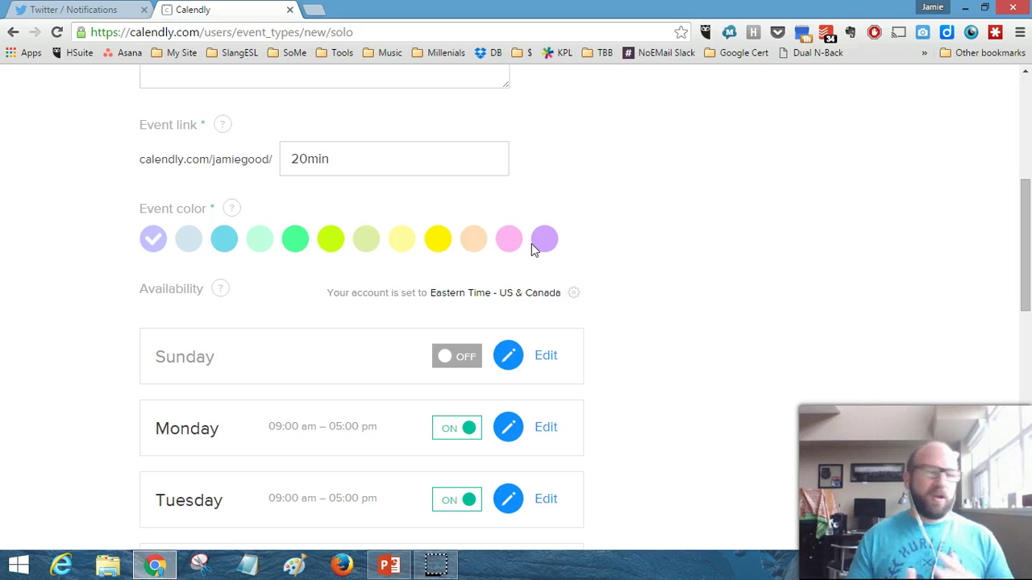
scroll(664, 265, "down", 2)
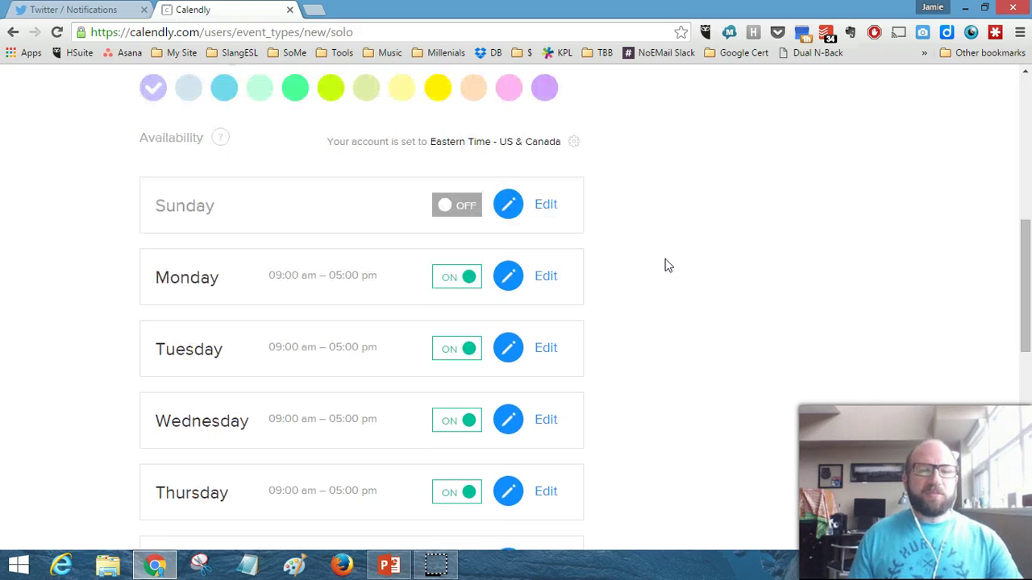
scroll(665, 265, "down", 1)
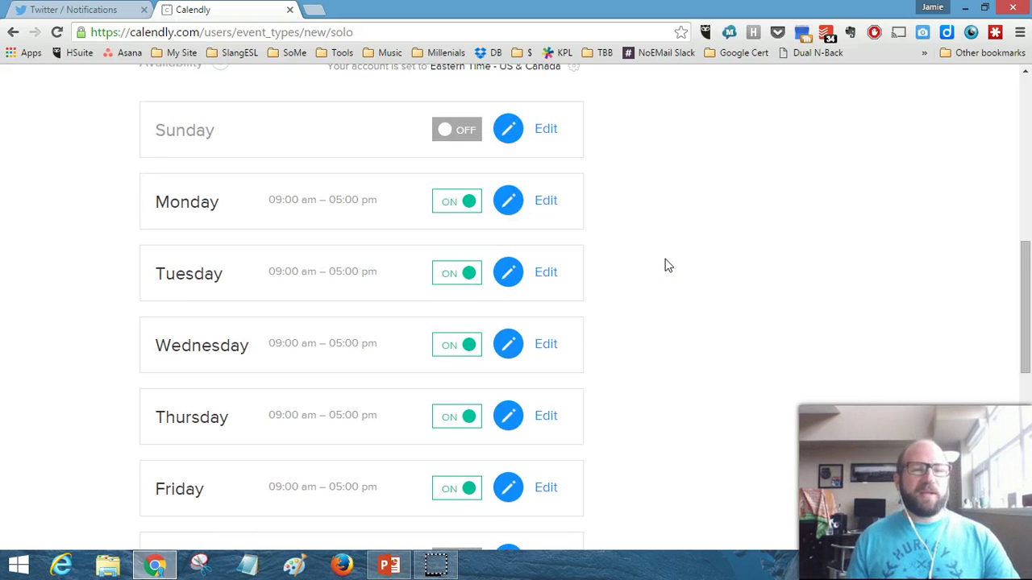
scroll(666, 265, "down", 1)
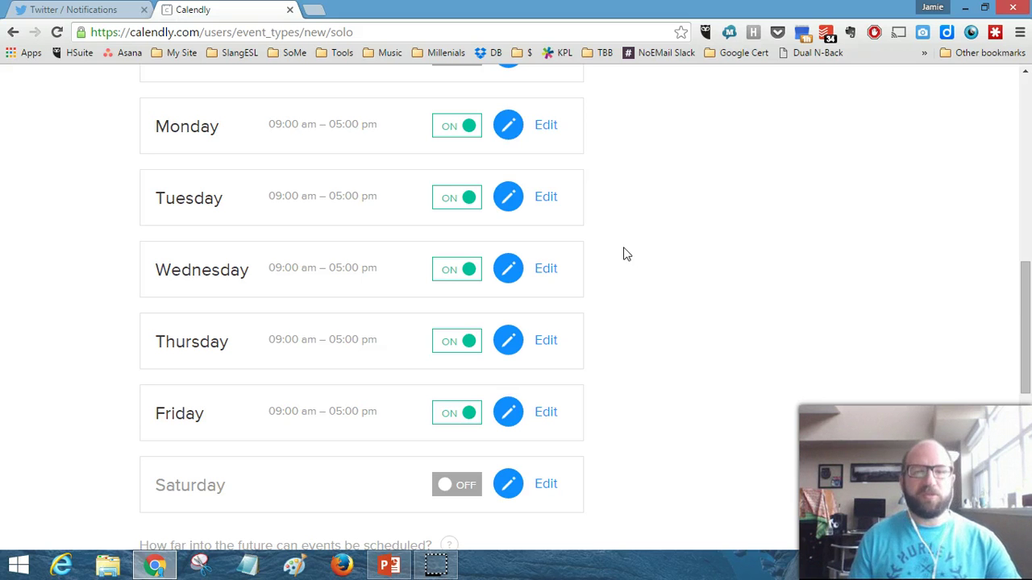
left_click(550, 201)
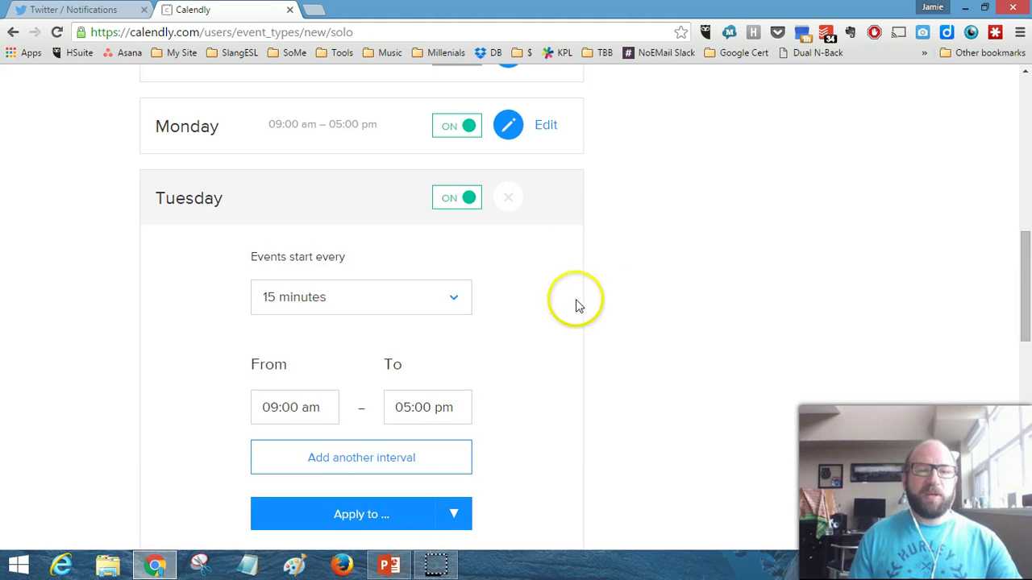
scroll(615, 299, "down", 1)
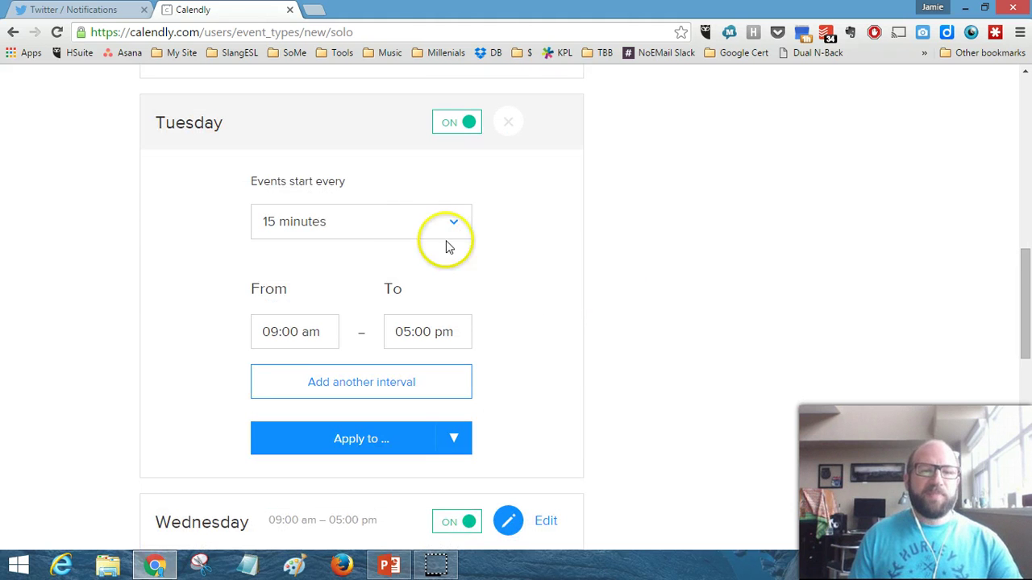
left_click(315, 231)
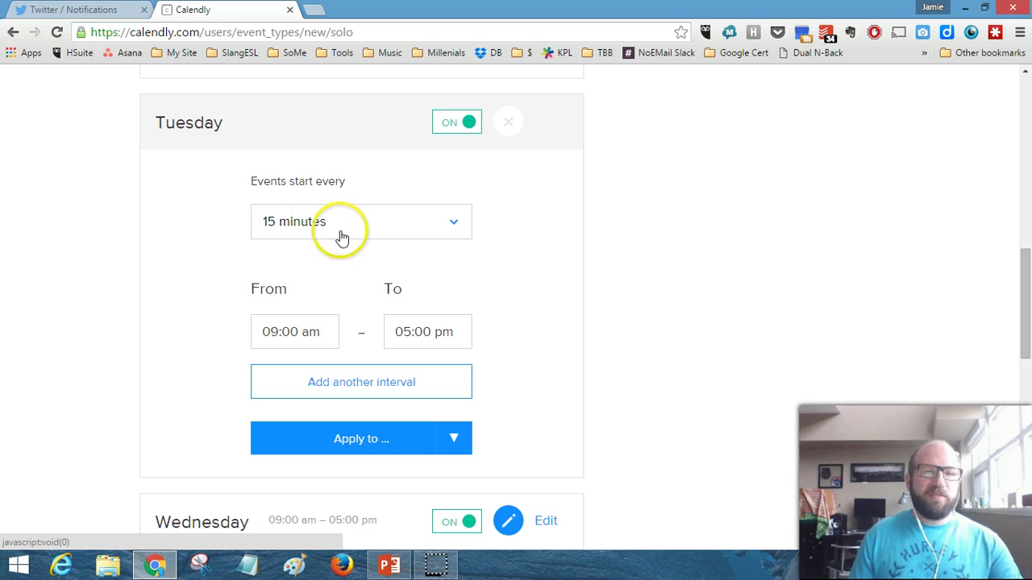
left_click(388, 238)
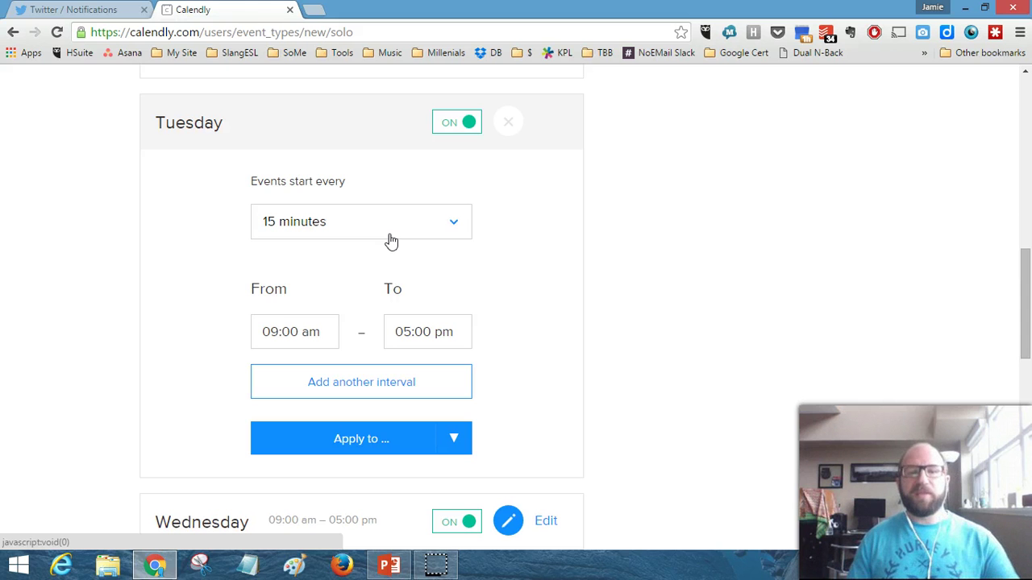
scroll(553, 301, "down", 1)
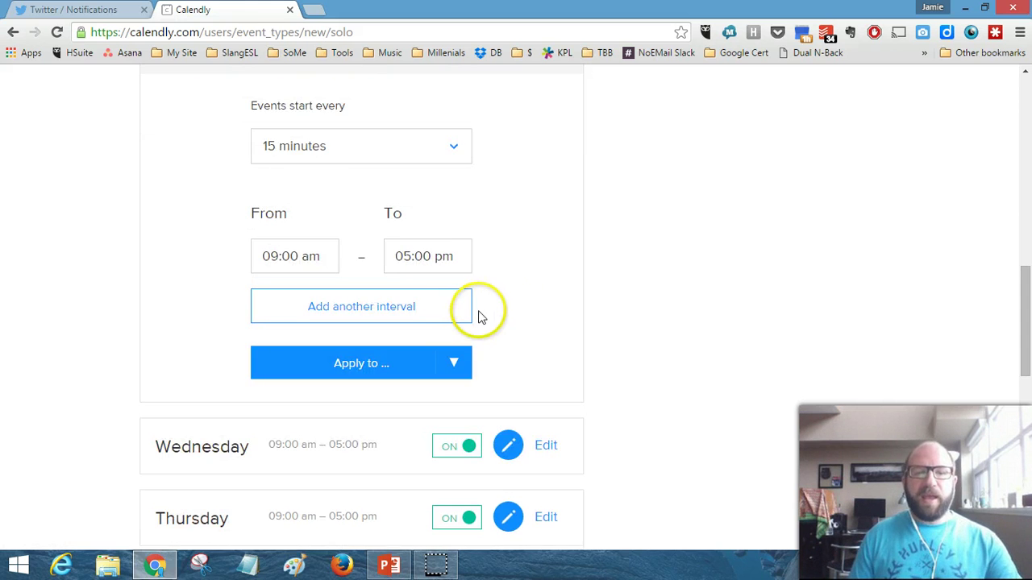
- Examine the weekdays Tuesday's availability can be applied to, and cancel without applying it to any other day
left_click(457, 357)
scroll(412, 386, "down", 4)
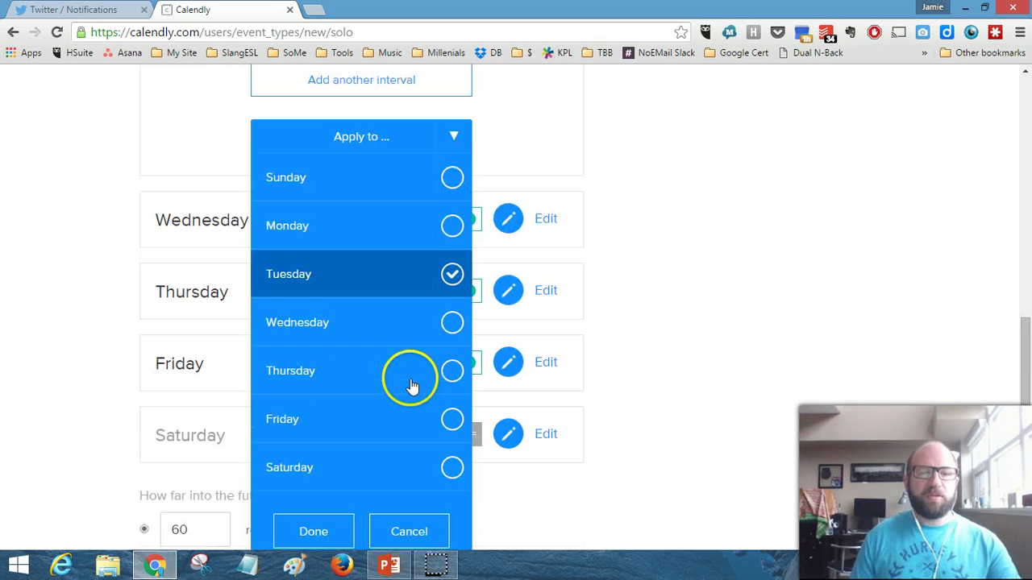
scroll(411, 385, "down", 1)
scroll(415, 223, "up", 2)
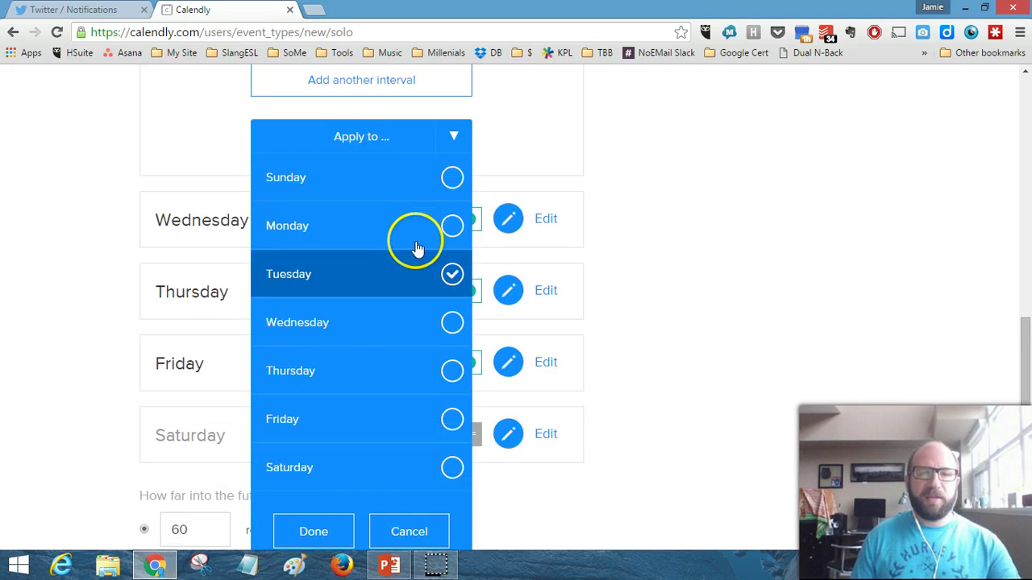
scroll(411, 231, "down", 1)
left_click(412, 455)
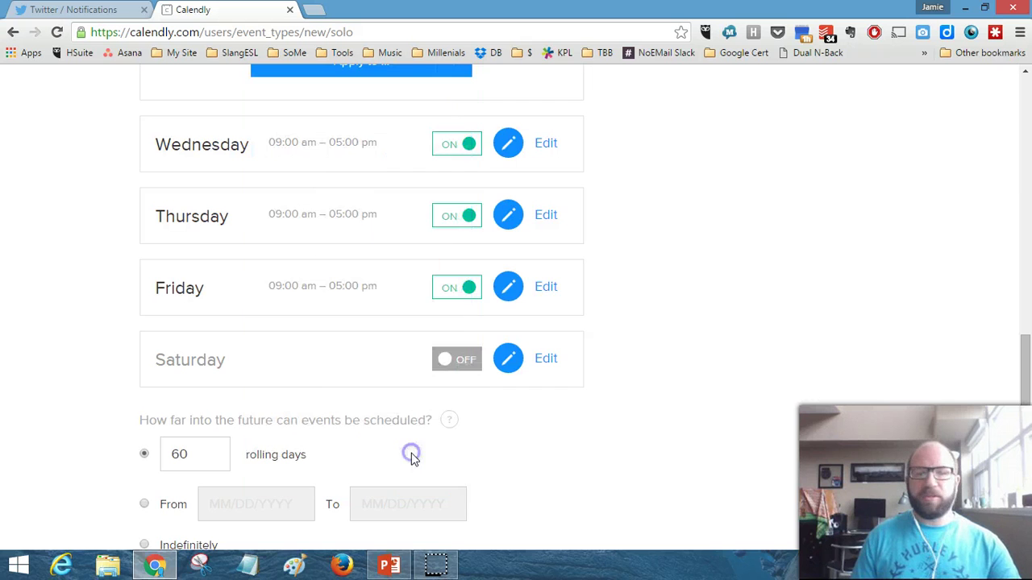
- Examine the options for how far into the future events can be scheduled, including the rolling days value
scroll(637, 328, "down", 2)
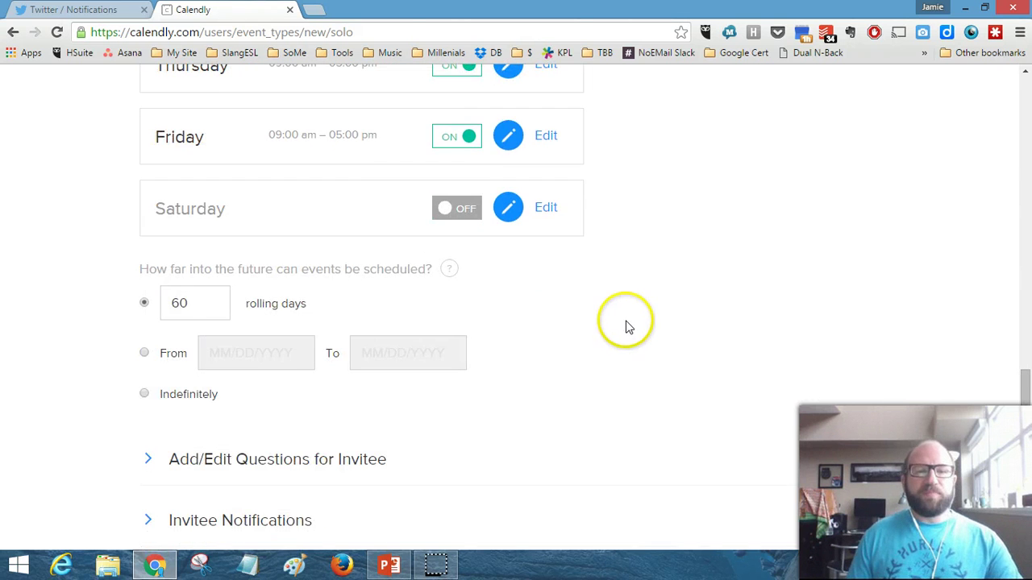
scroll(636, 326, "up", 3)
scroll(629, 325, "up", 1)
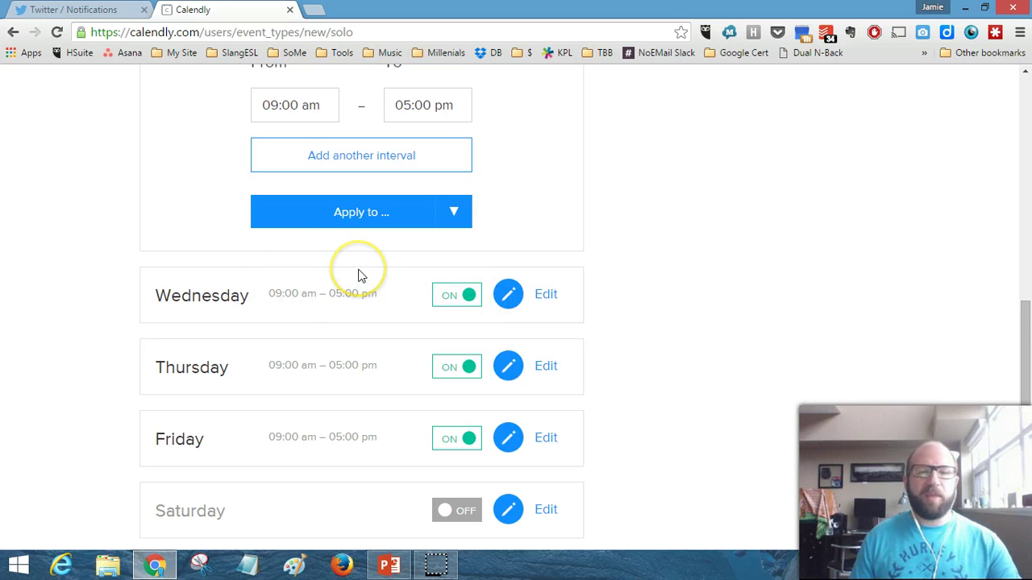
scroll(627, 355, "down", 3)
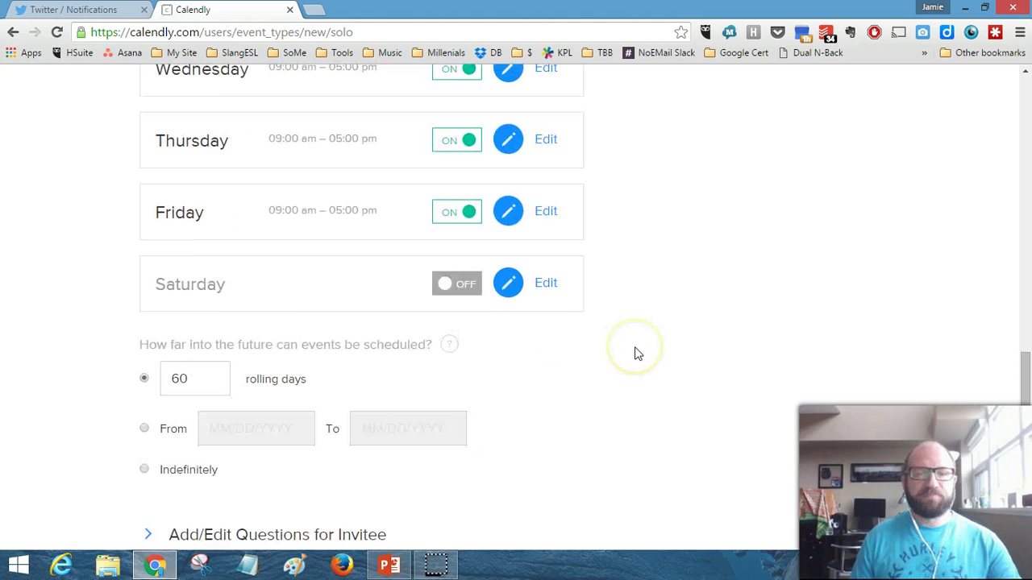
scroll(636, 353, "down", 1)
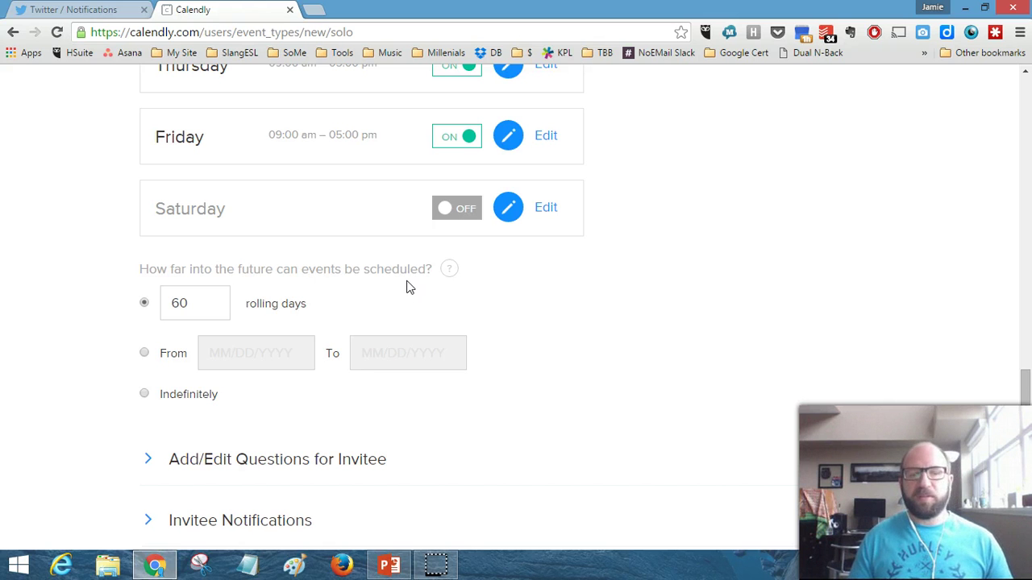
left_click(185, 303)
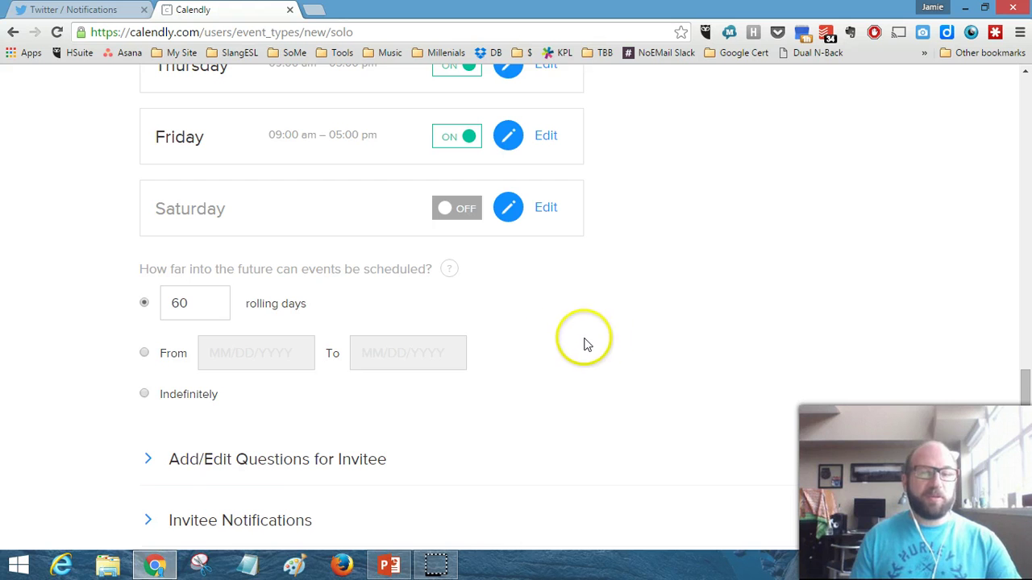
- Expand the questions for the invitee and make the Phone number question required
scroll(587, 345, "down", 2)
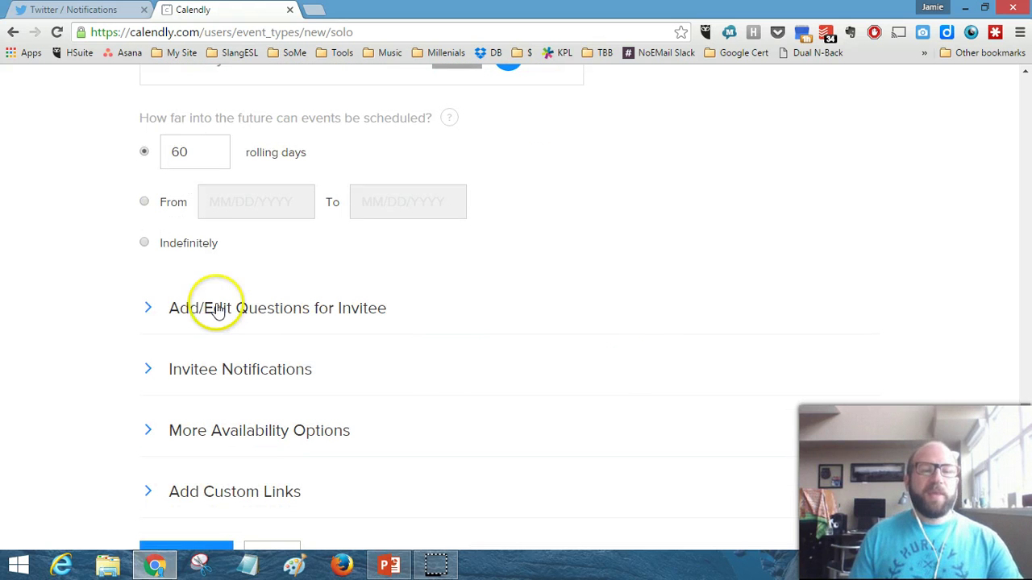
left_click(153, 311)
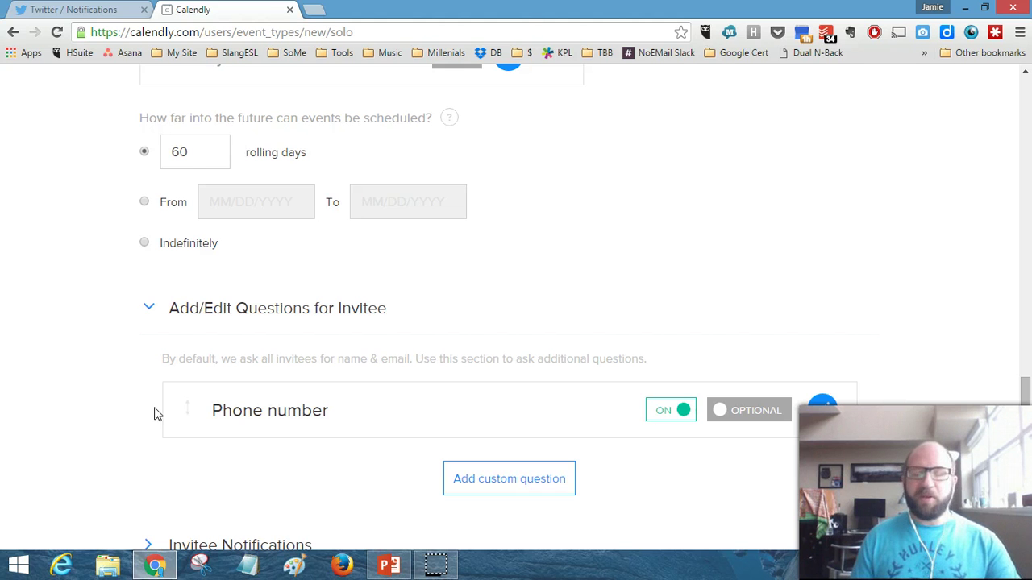
scroll(157, 413, "down", 1)
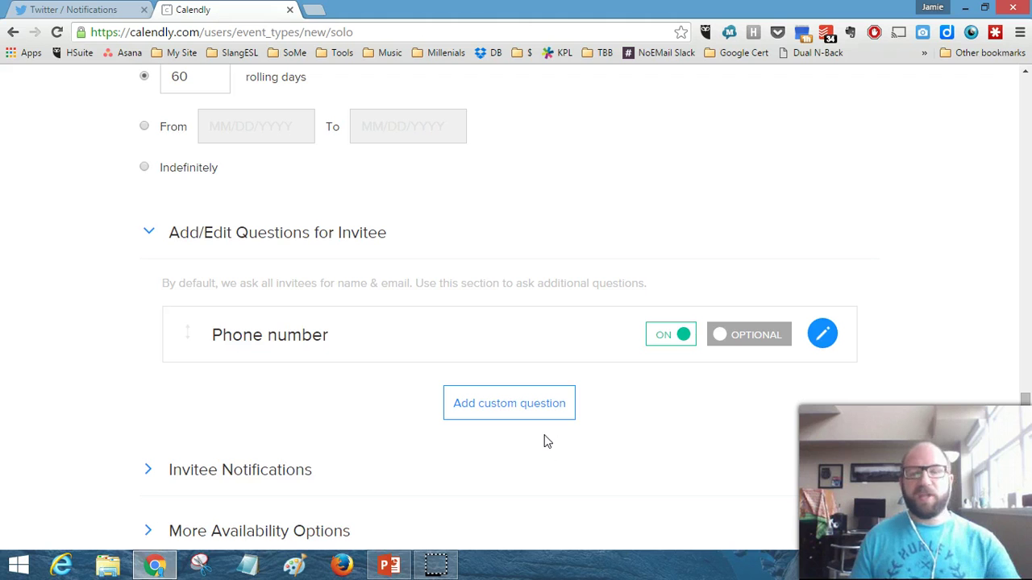
left_click(725, 341)
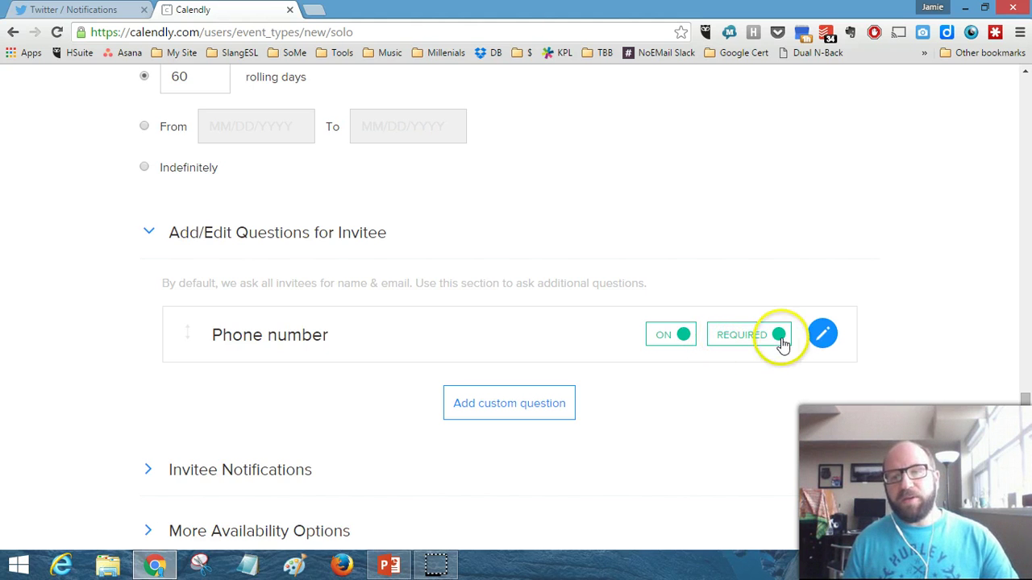
- Open the Phone number question for editing and set it to optional
left_click(728, 379)
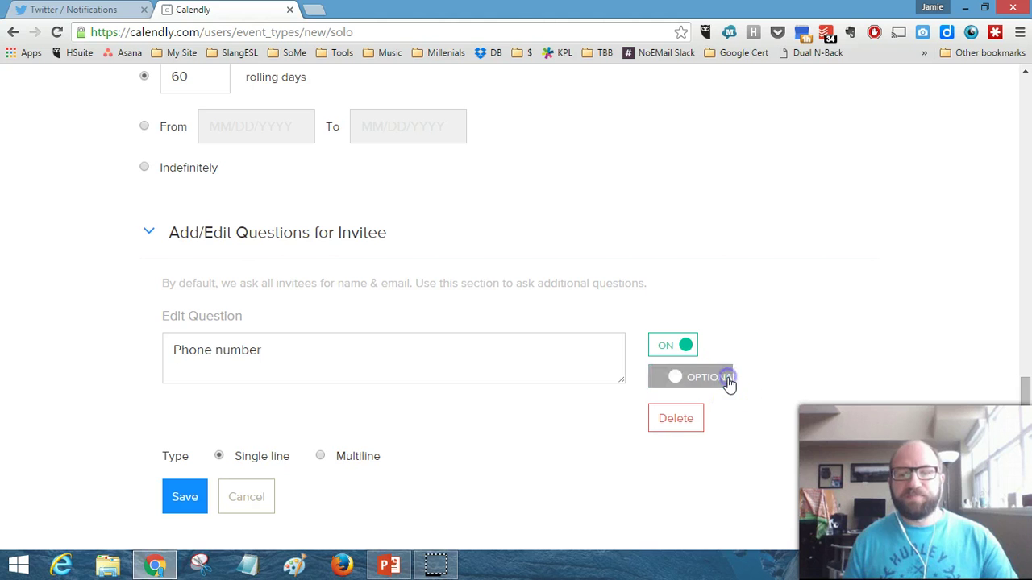
left_click(673, 422)
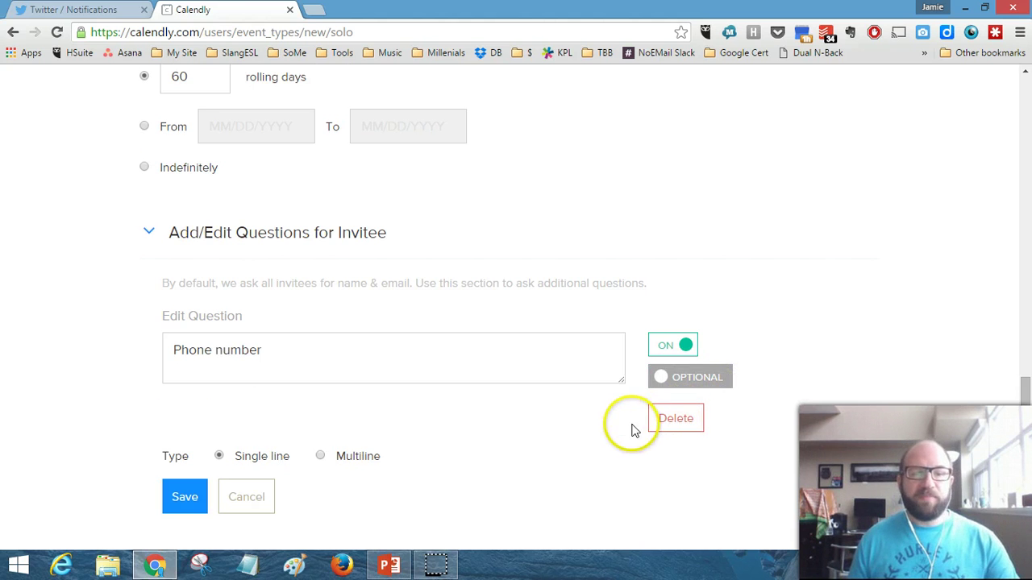
scroll(627, 425, "down", 1)
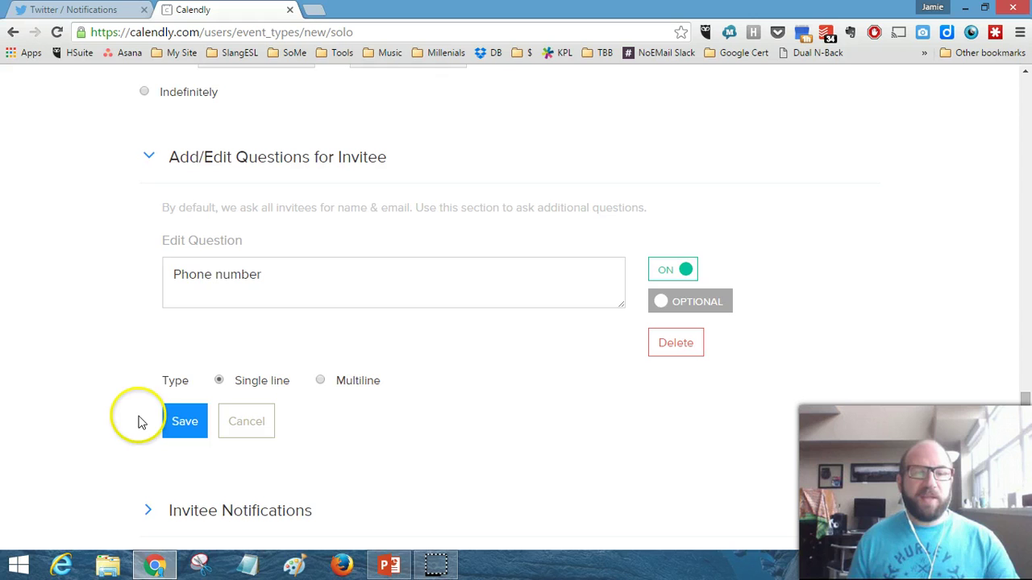
left_click(179, 423)
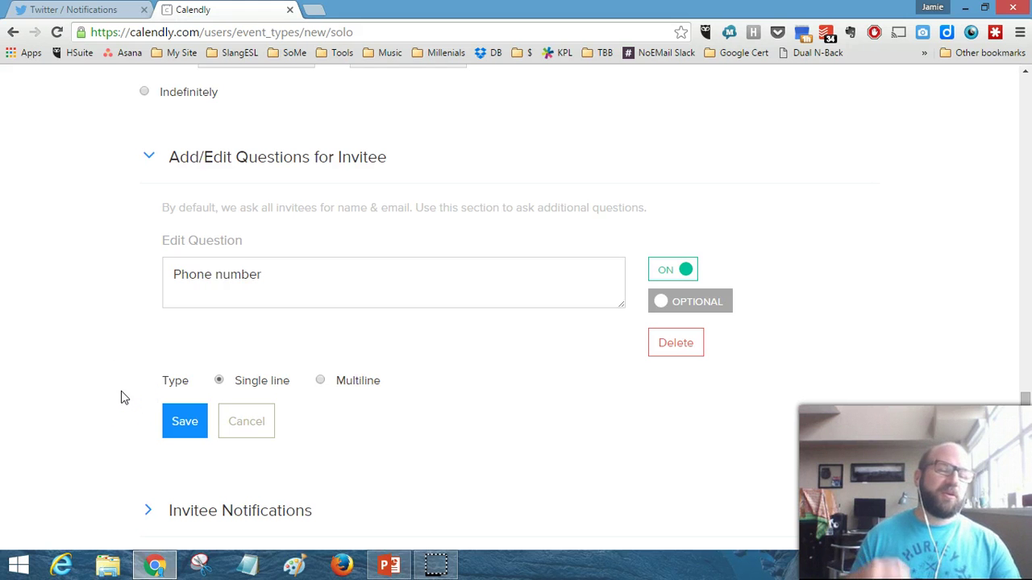
- Expand the invitee notifications and open the Confirmation email's personalization to examine its subject and body templates
scroll(122, 397, "down", 3)
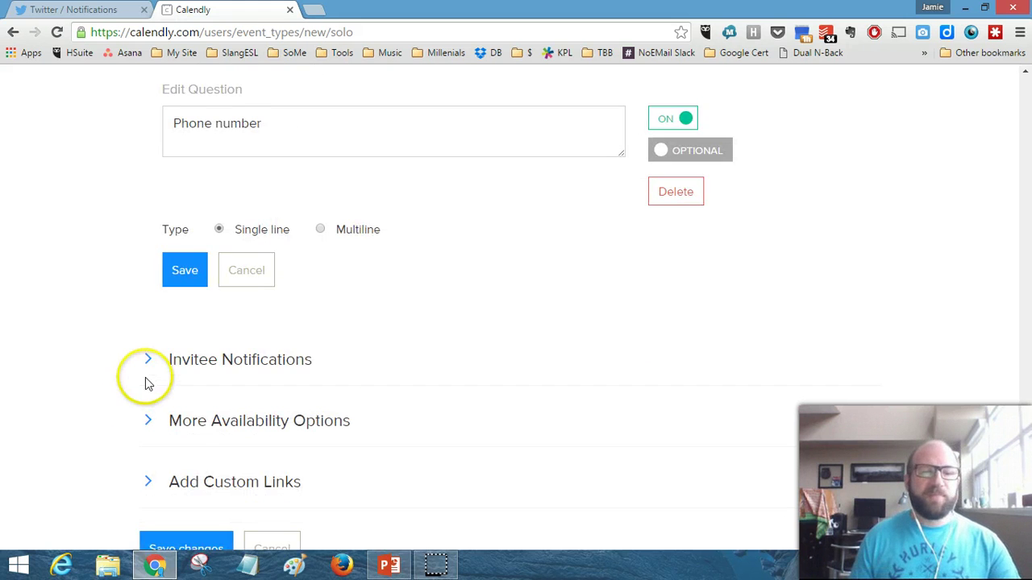
left_click(150, 362)
scroll(109, 372, "down", 1)
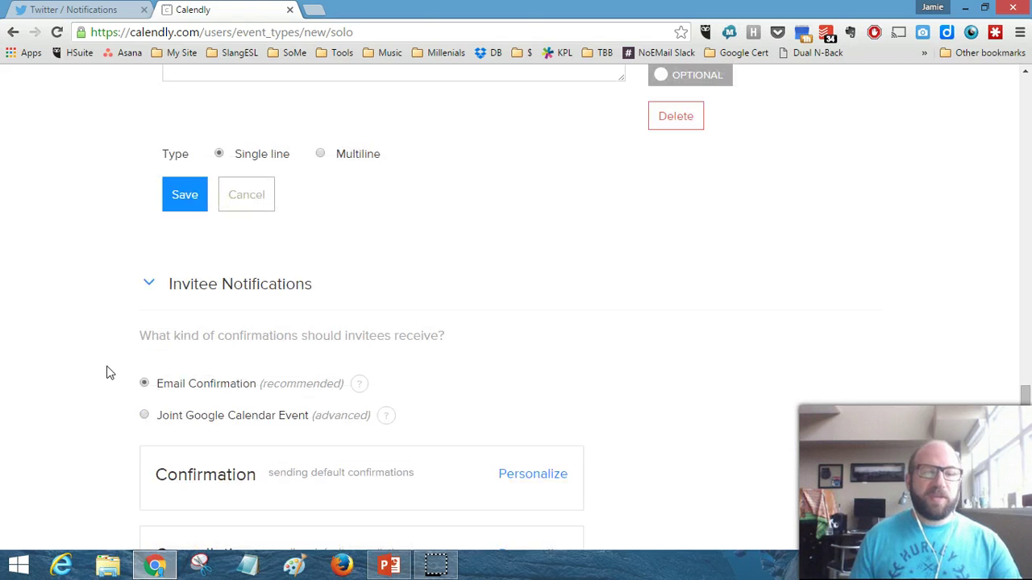
scroll(109, 373, "down", 2)
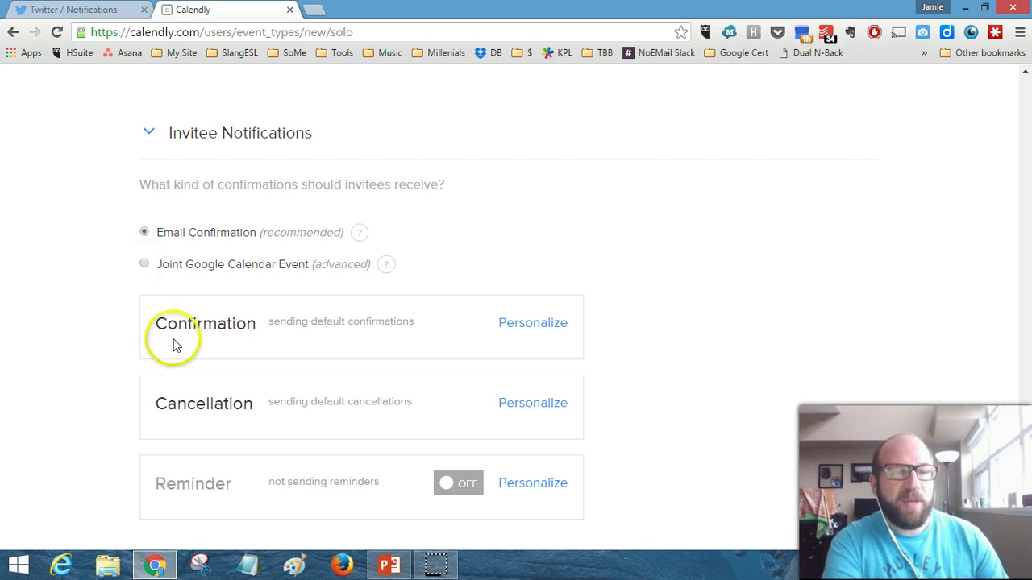
left_click(532, 324)
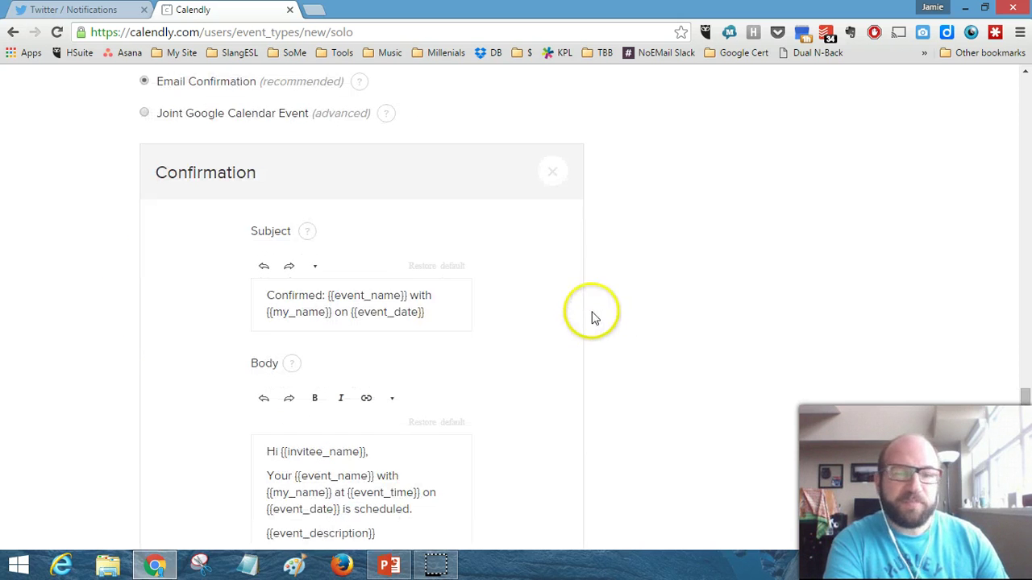
scroll(365, 377, "down", 1)
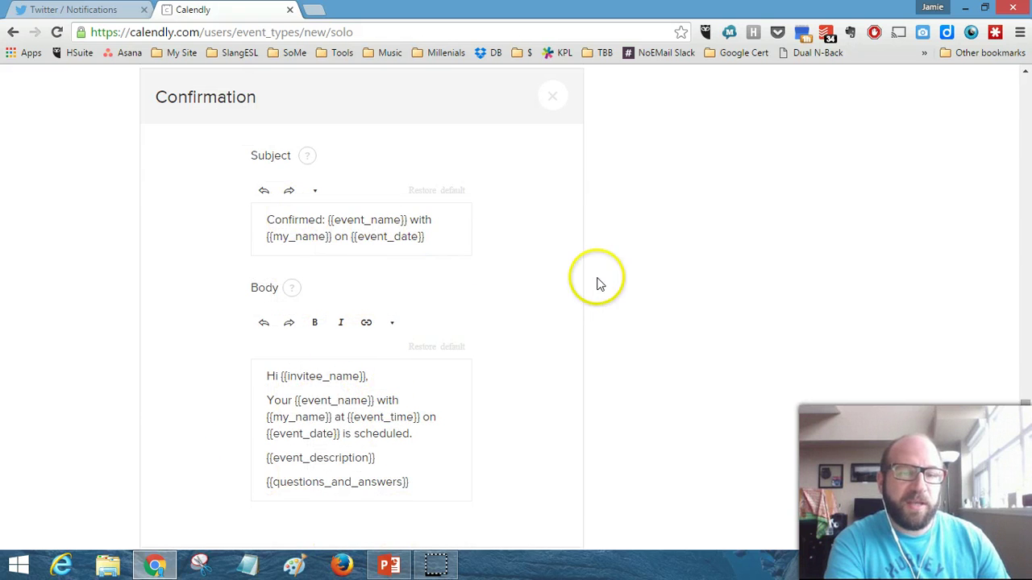
scroll(598, 282, "down", 2)
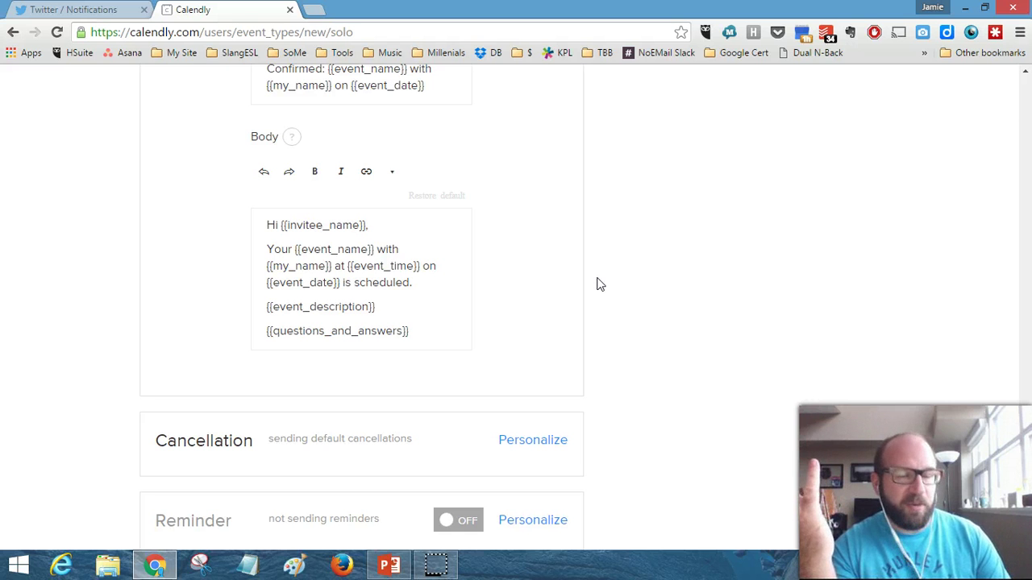
scroll(601, 284, "down", 2)
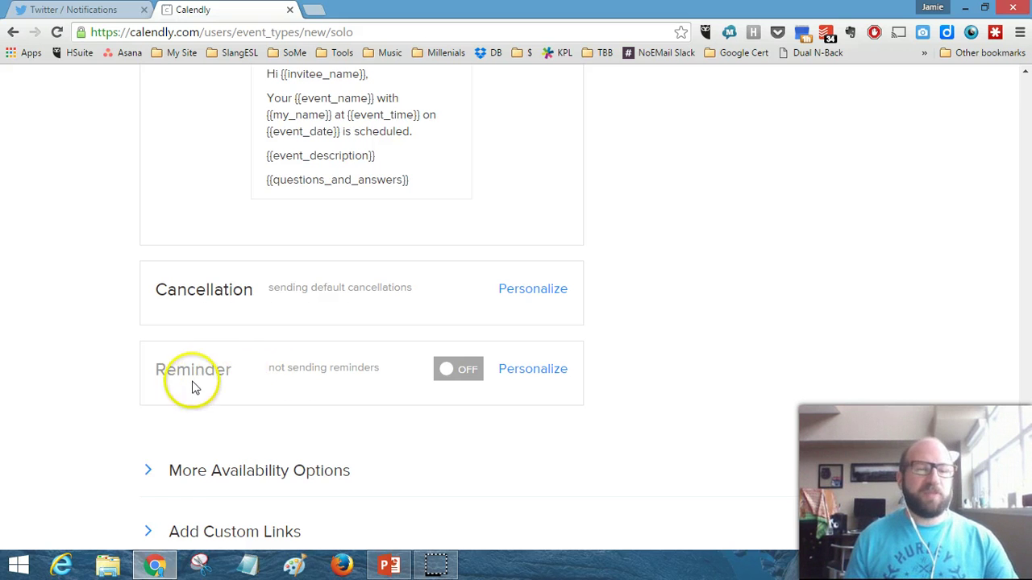
- Expand the additional availability options and examine the secret event, black out dates and daily maximum settings
scroll(121, 393, "down", 1)
left_click(147, 395)
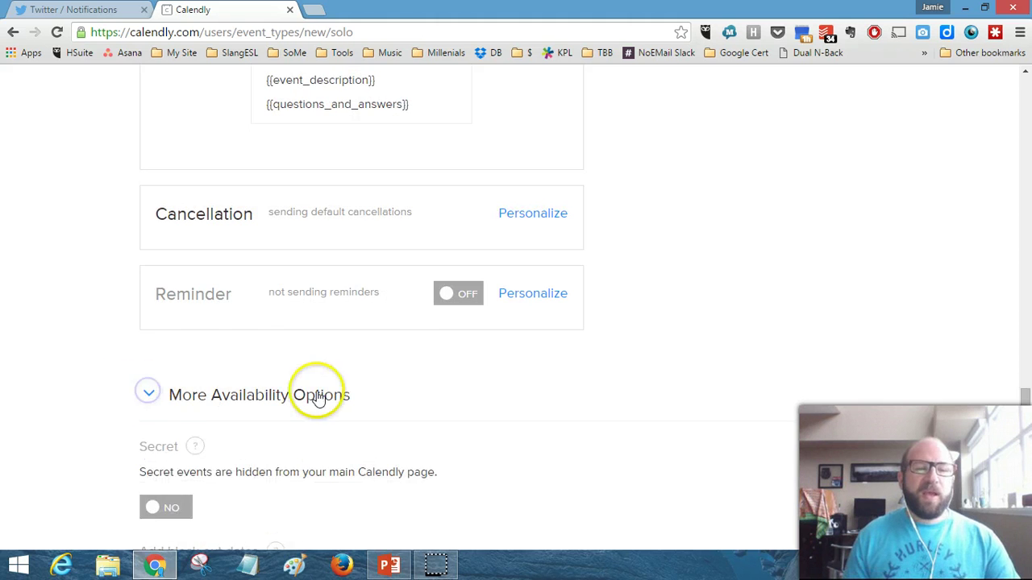
scroll(579, 389, "down", 2)
scroll(582, 386, "down", 1)
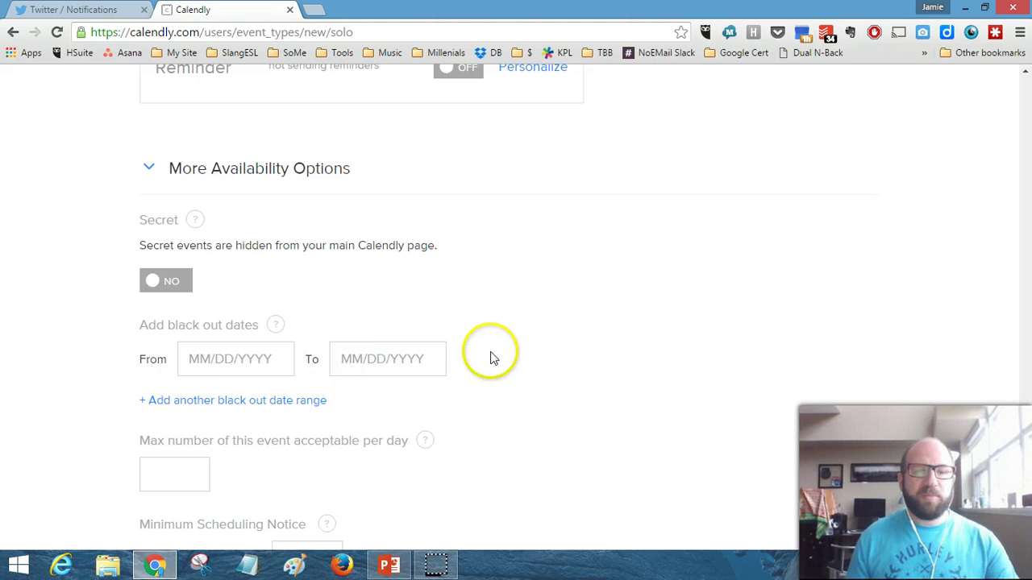
- Set the maximum number of this event acceptable per day to 2
scroll(500, 354, "down", 2)
left_click(192, 324)
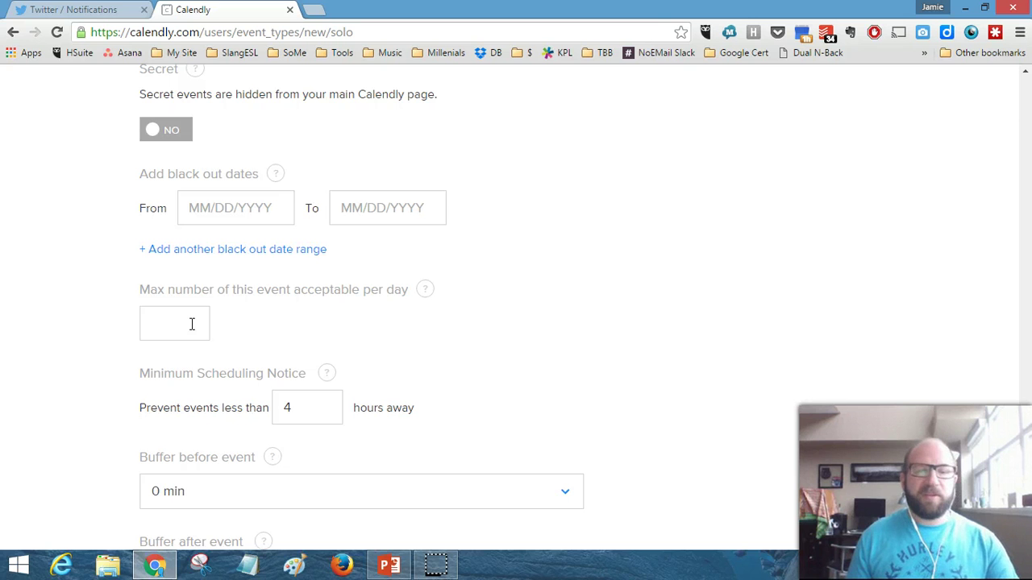
left_click(192, 324)
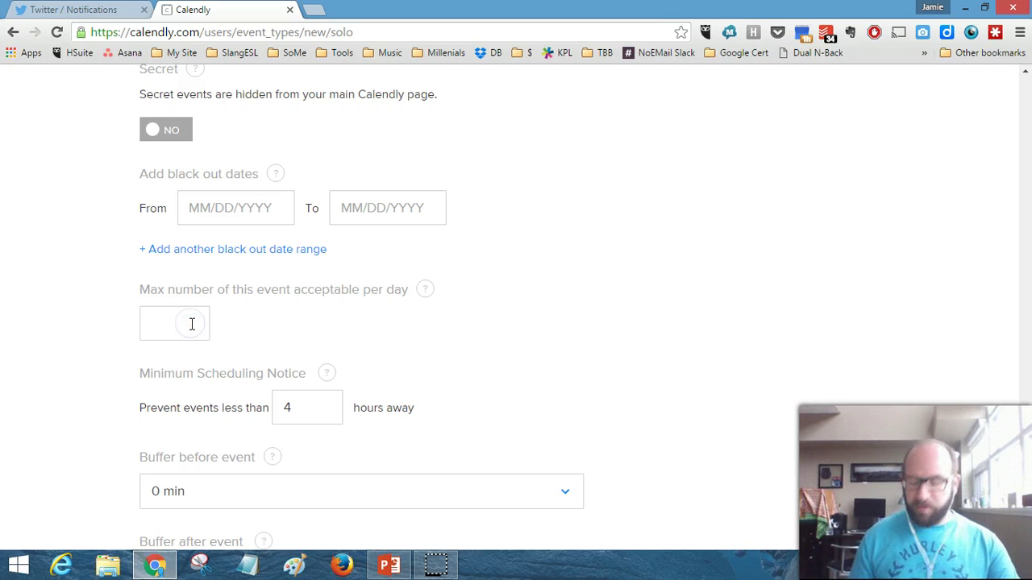
type("2")
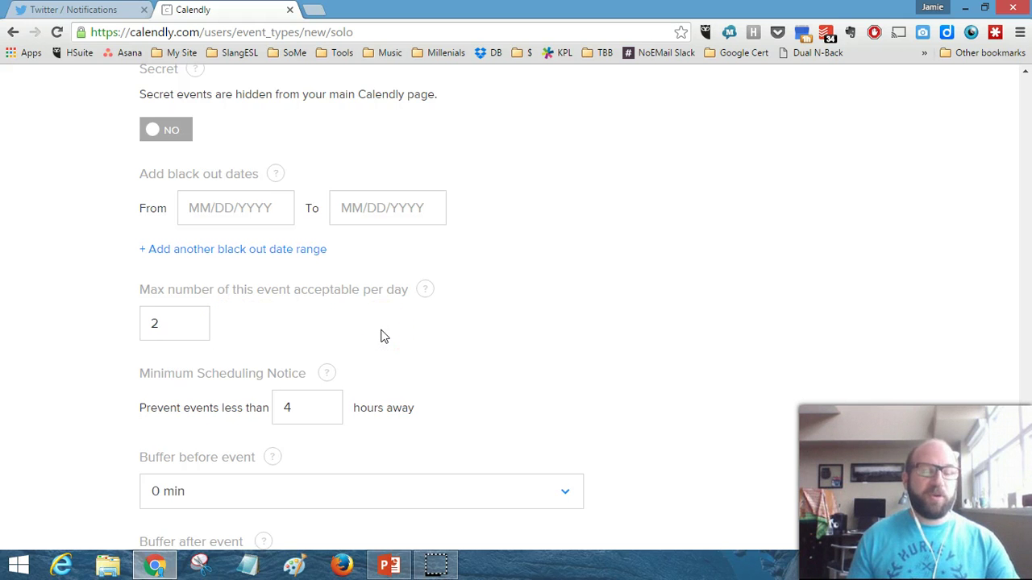
- Examine the minimum scheduling notice and buffer options, expand the custom links section, and return to the start of the event form
scroll(468, 343, "down", 1)
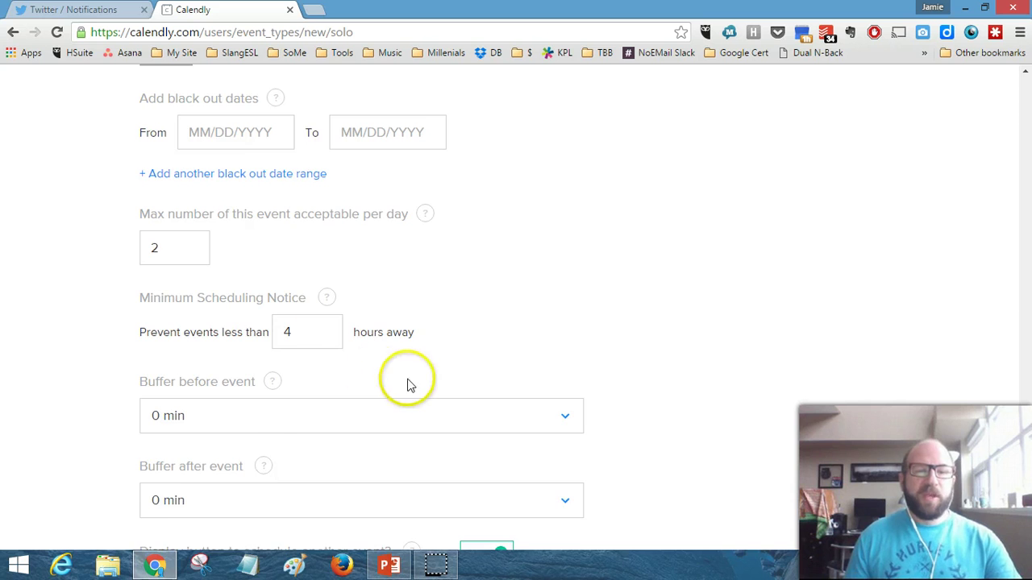
scroll(420, 379, "down", 1)
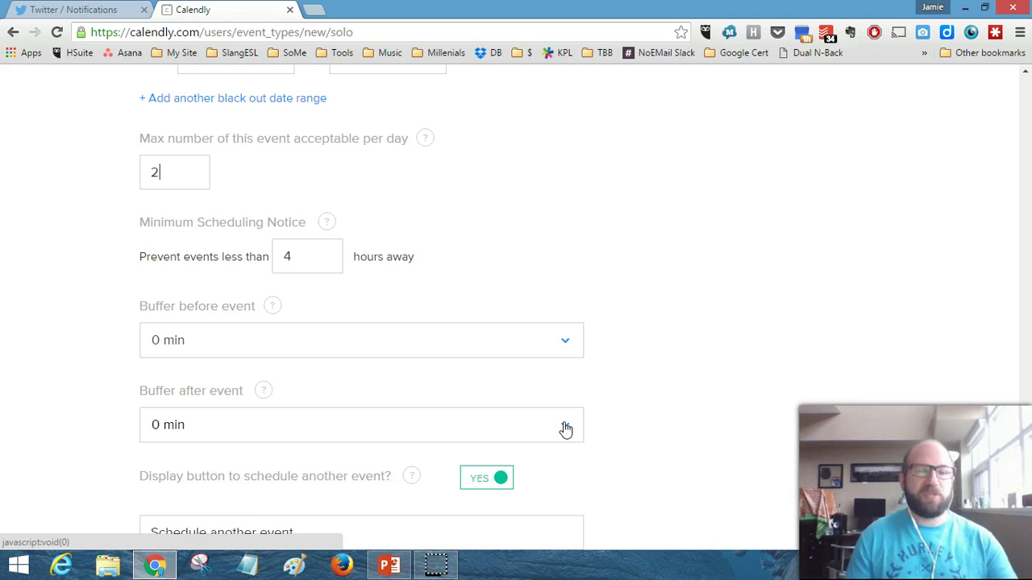
scroll(627, 410, "down", 3)
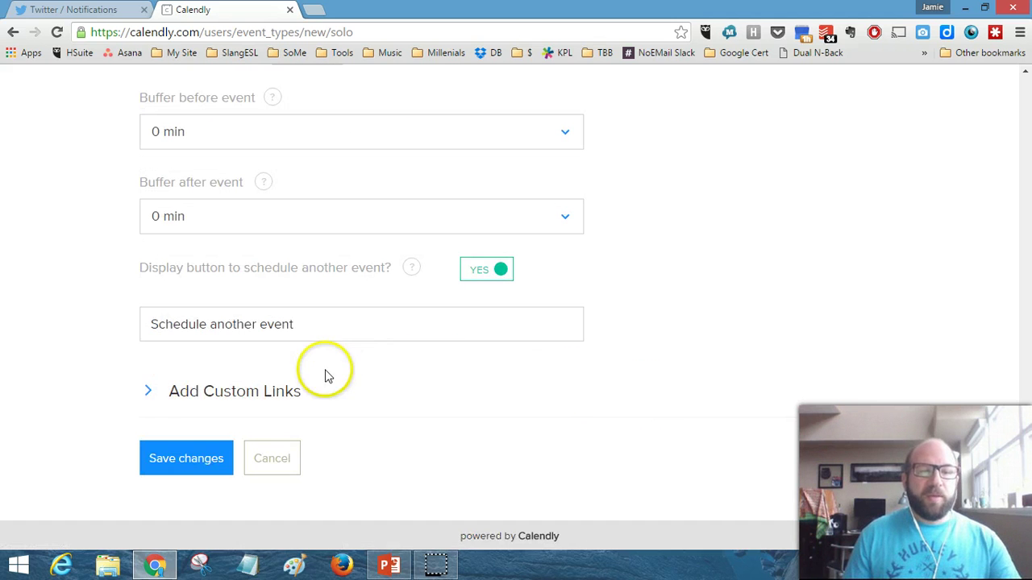
left_click(145, 392)
scroll(650, 350, "down", 2)
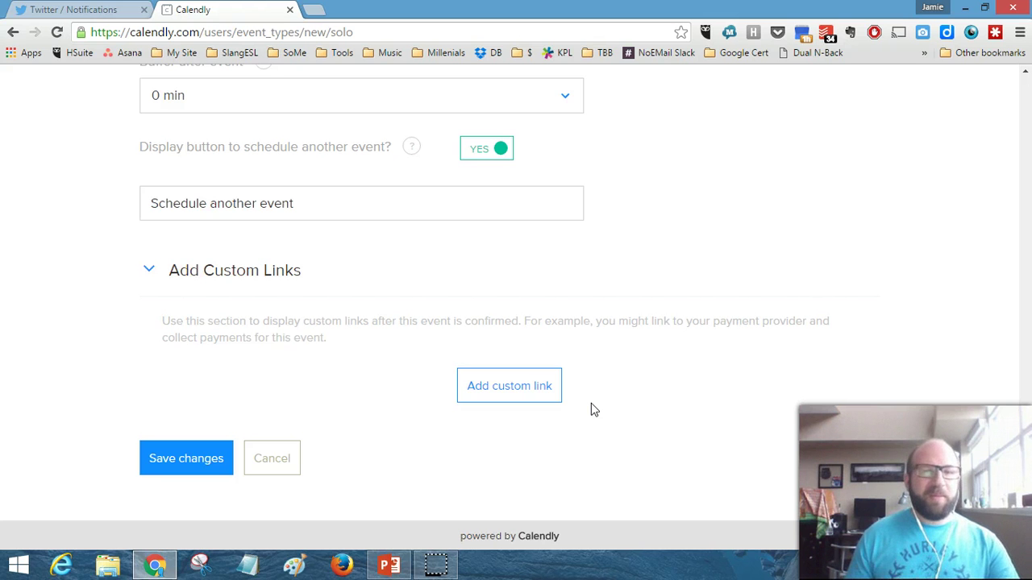
scroll(597, 410, "up", 20)
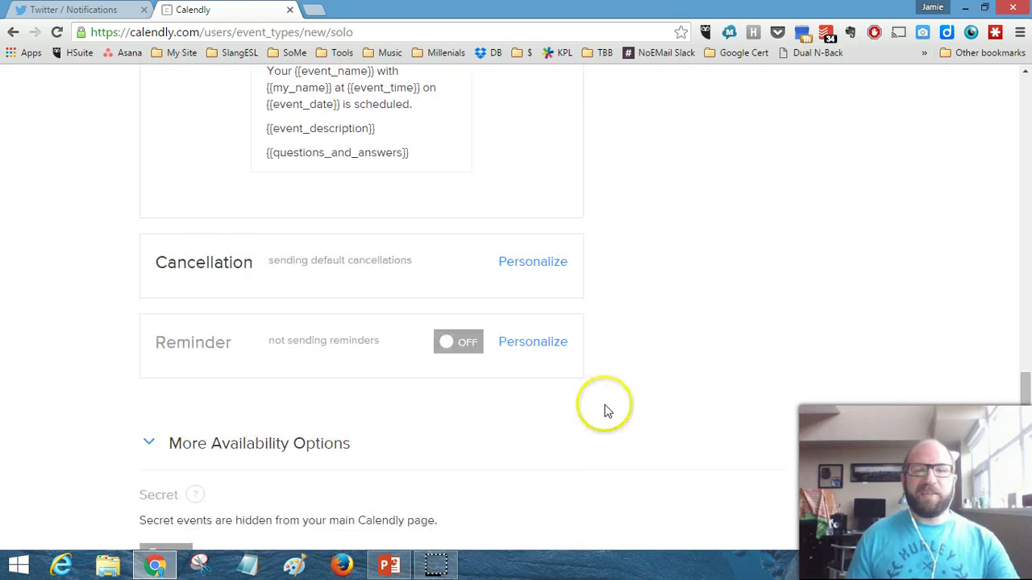
scroll(612, 410, "up", 15)
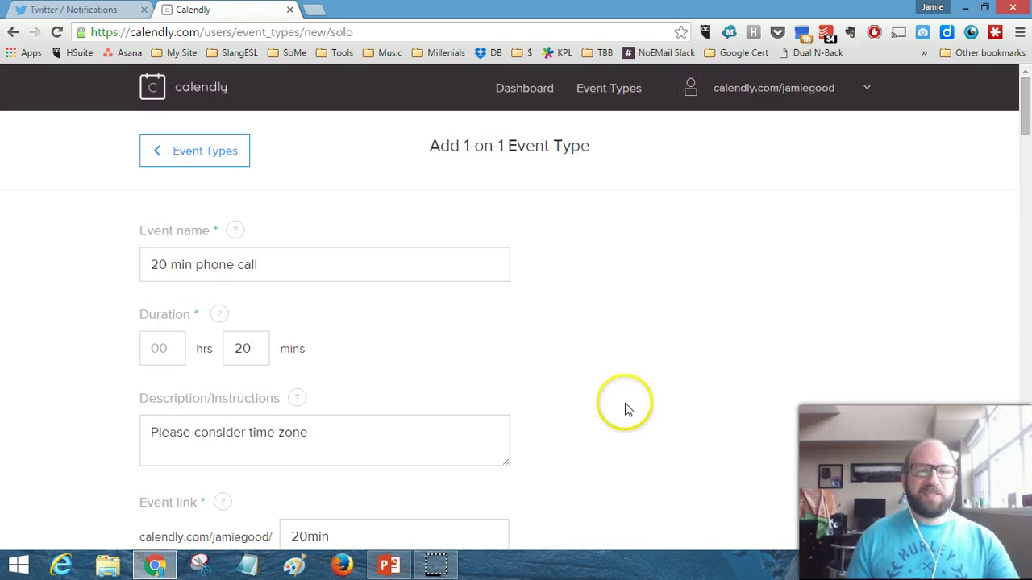